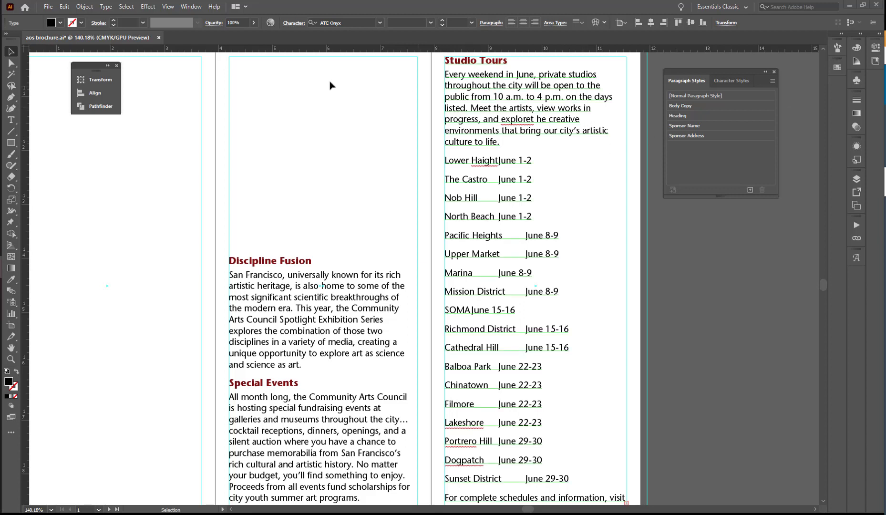
Turn on hyphenation for the introductory paragraph under the Studio Tours heading
left_click(10, 108)
left_click(10, 121)
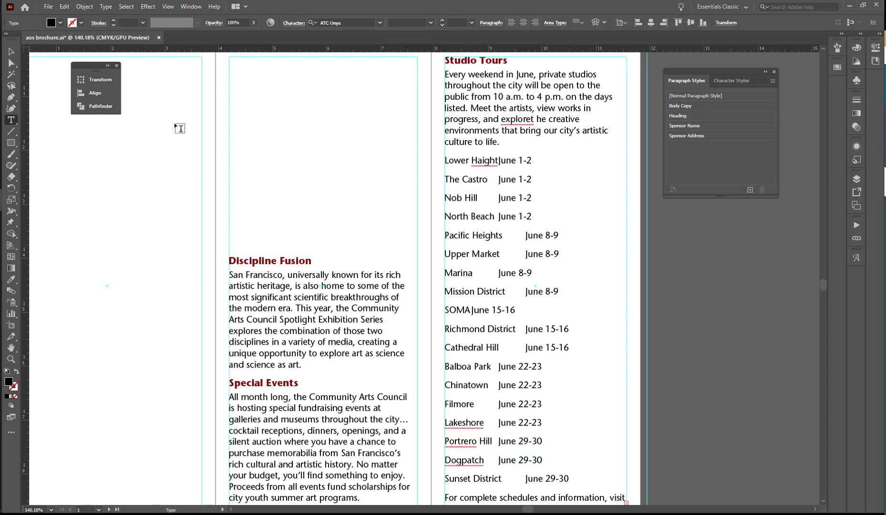
left_click(485, 95)
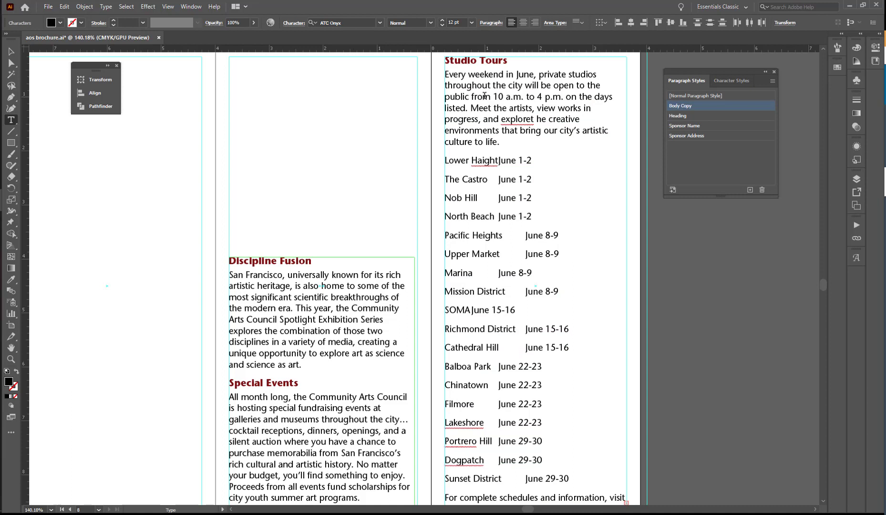
left_click(490, 23)
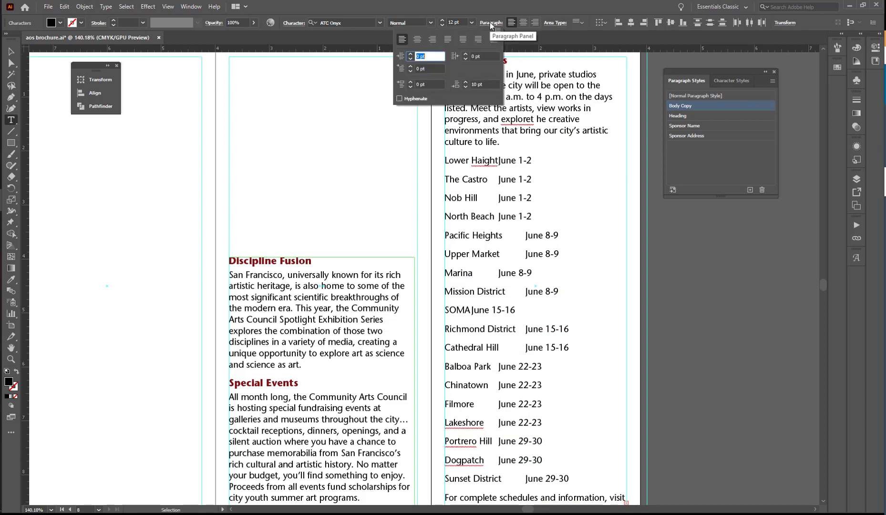
left_click(399, 99)
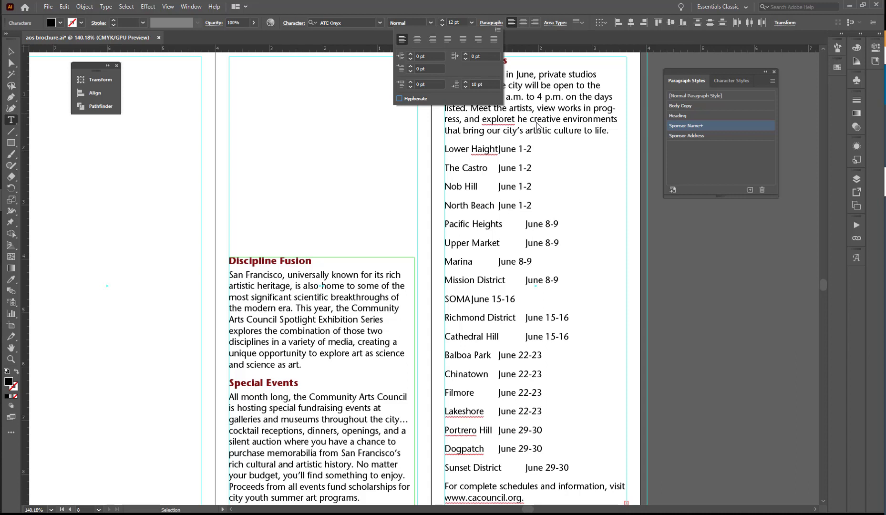
Enable Hyphenation in the Studio Tours paragraph's detailed hyphenation options and accept the default limits
left_click(497, 29)
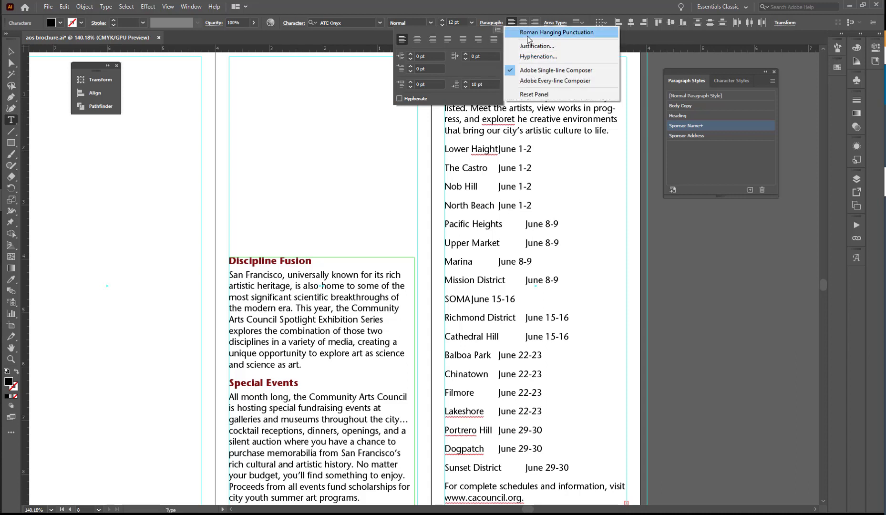
left_click(536, 57)
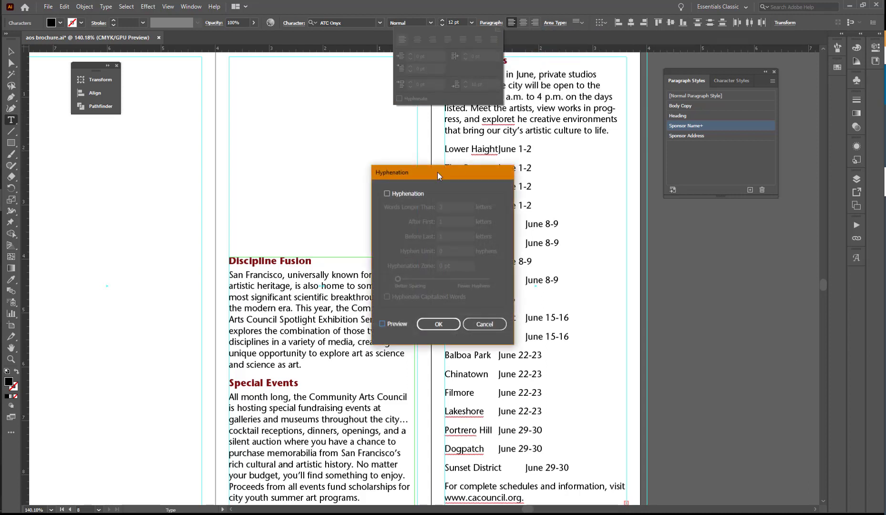
left_click_drag(437, 172, 323, 163)
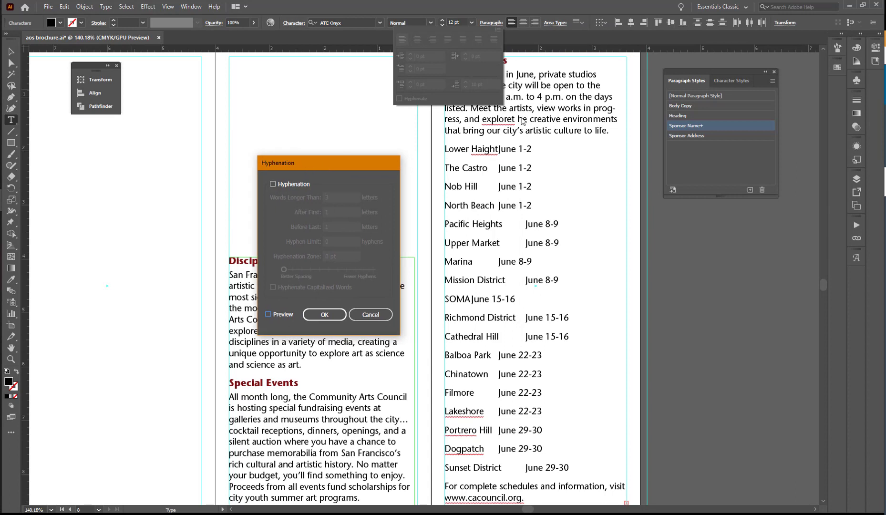
left_click(272, 184)
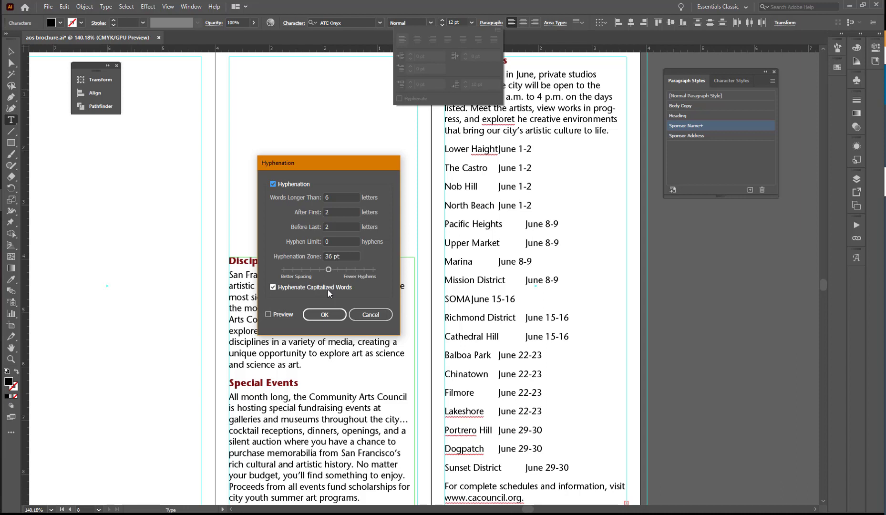
left_click(327, 315)
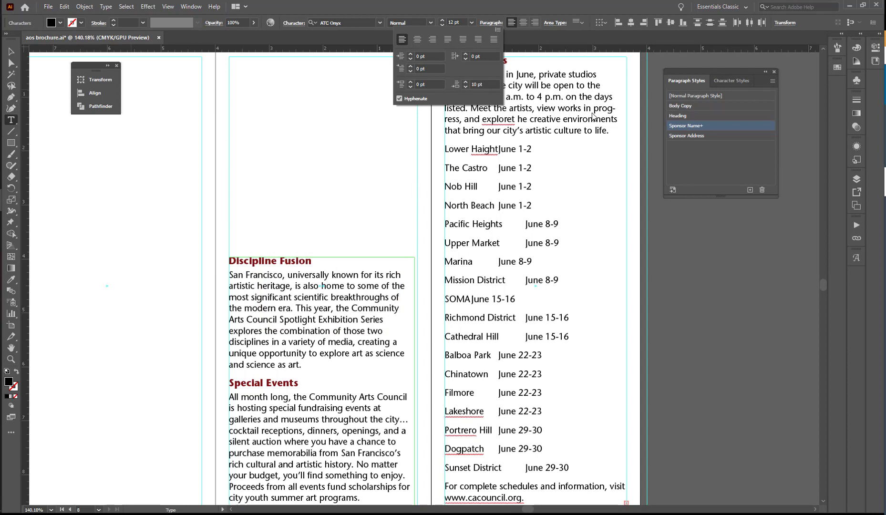
left_click(342, 223)
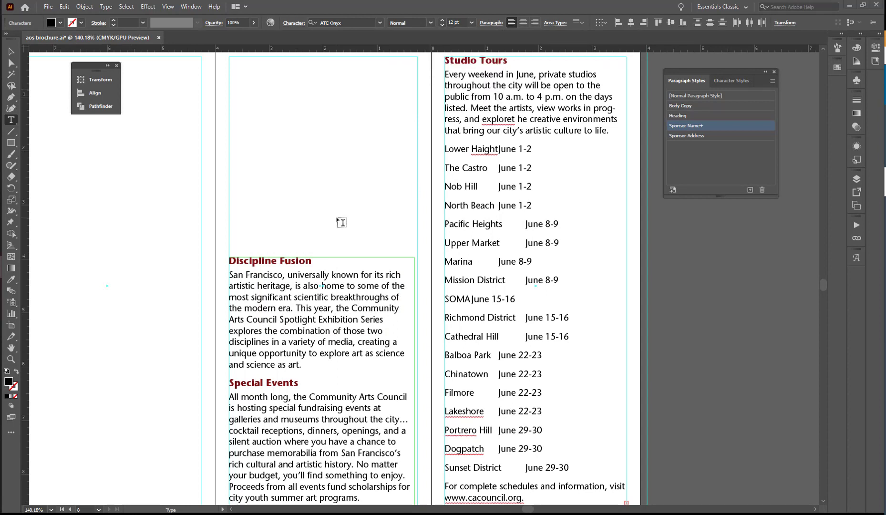
Justify all lines of the "San Francisco is known worldwide" paragraph above the museum list on the first artboard
scroll(305, 241, "up", 6)
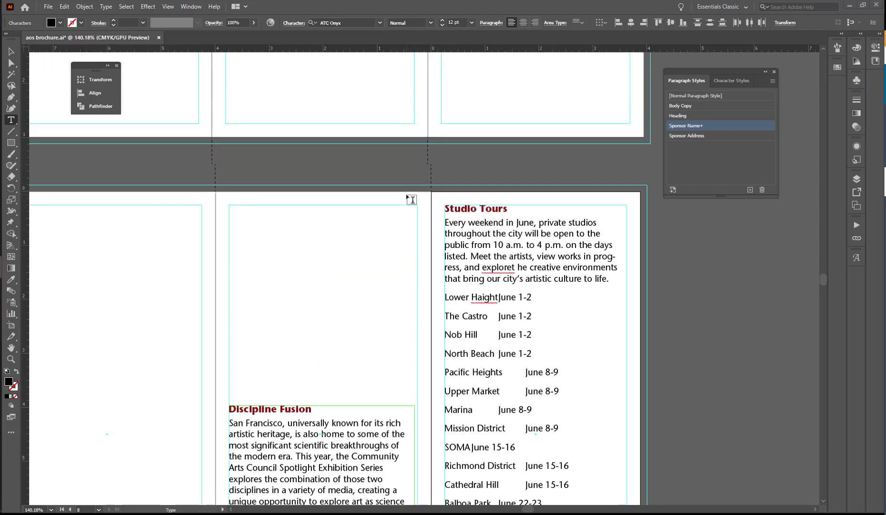
scroll(411, 198, "up", 11)
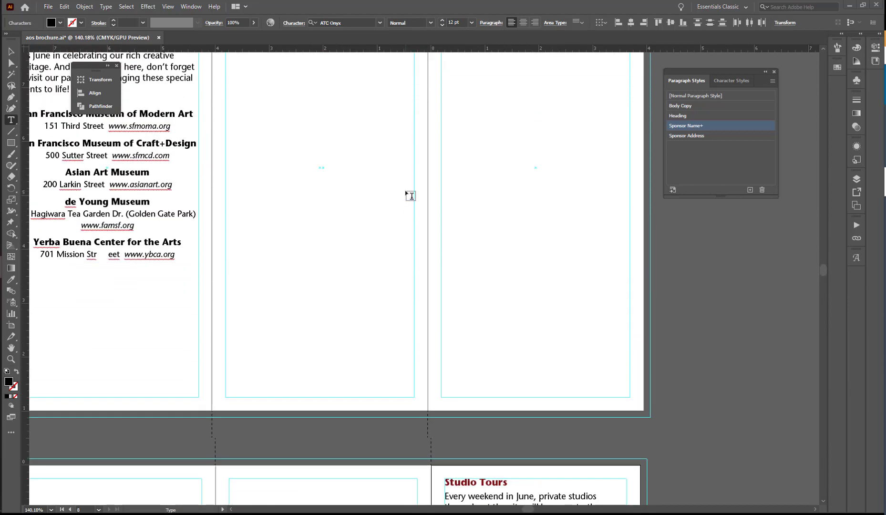
scroll(411, 196, "up", 2)
left_click(518, 510)
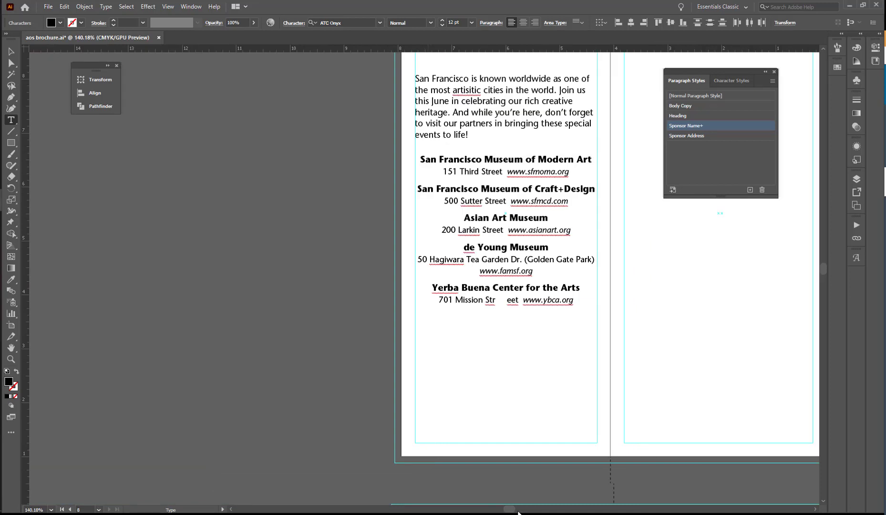
scroll(627, 265, "up", 2)
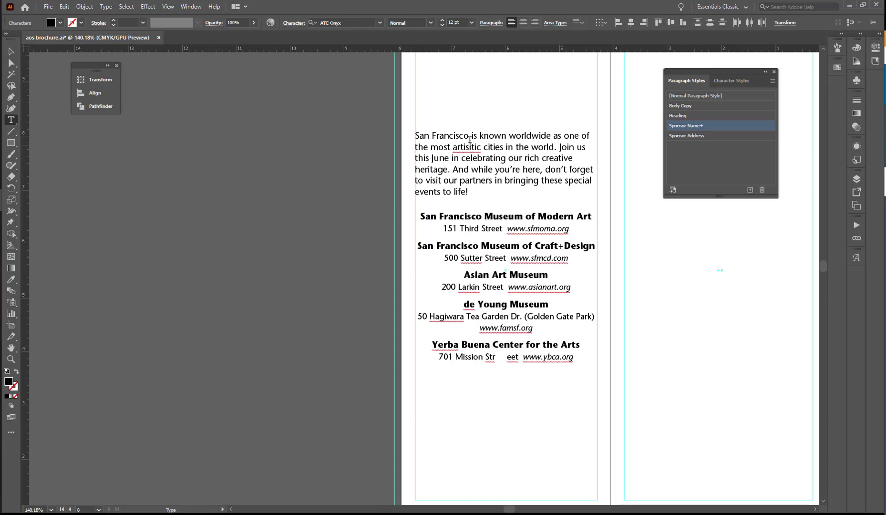
left_click(495, 135)
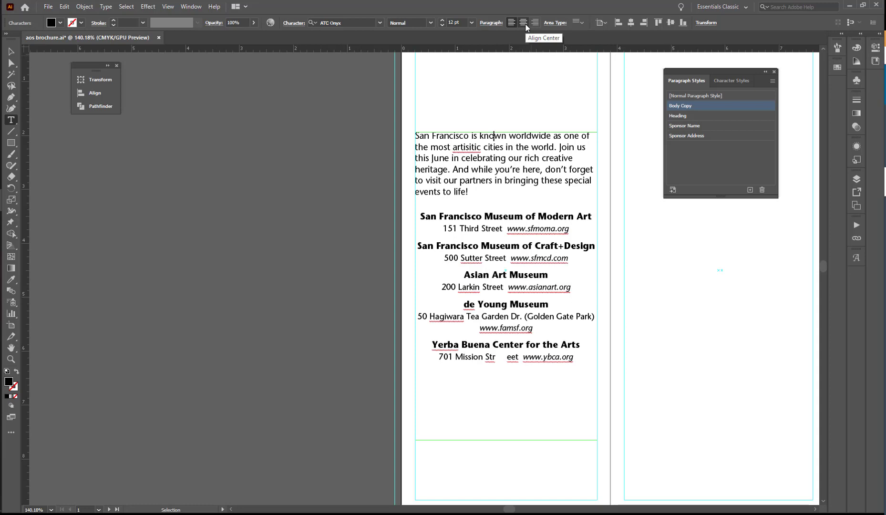
left_click(494, 23)
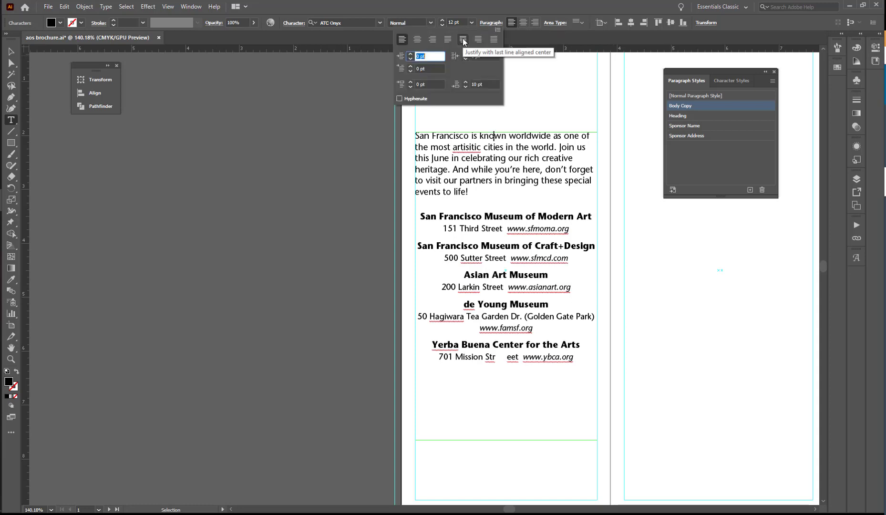
left_click(496, 43)
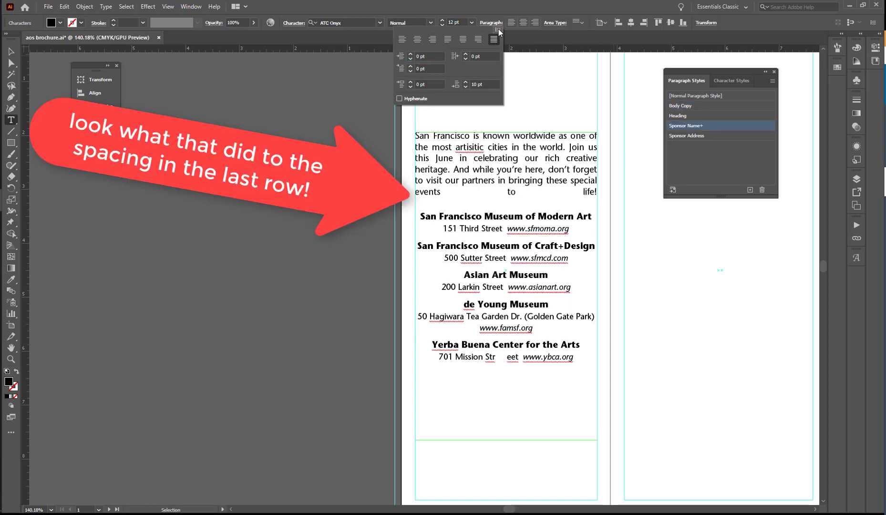
Set the justified paragraph's minimum word spacing to 70% in the Justification options, with the preview on
left_click(497, 30)
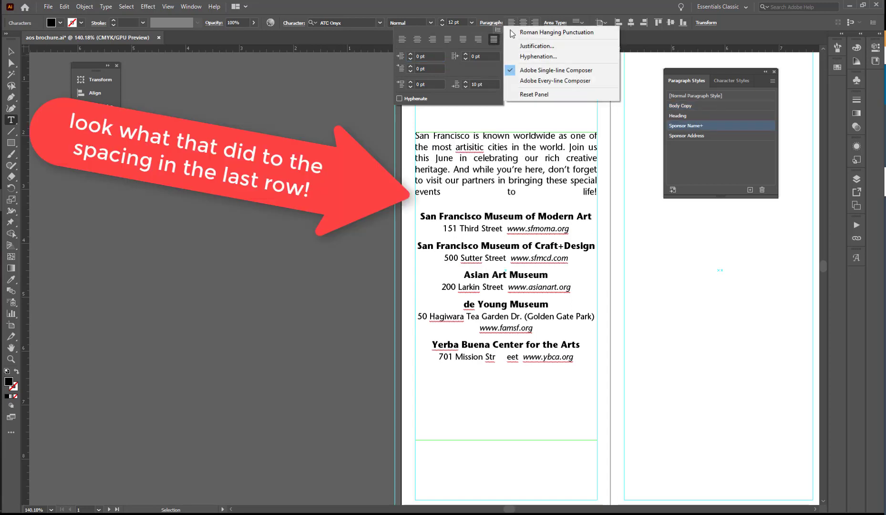
left_click(526, 46)
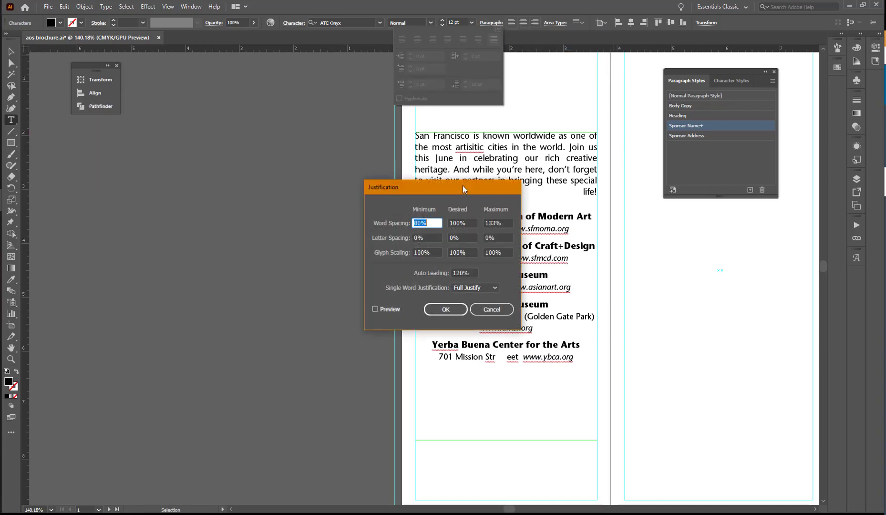
left_click(375, 309)
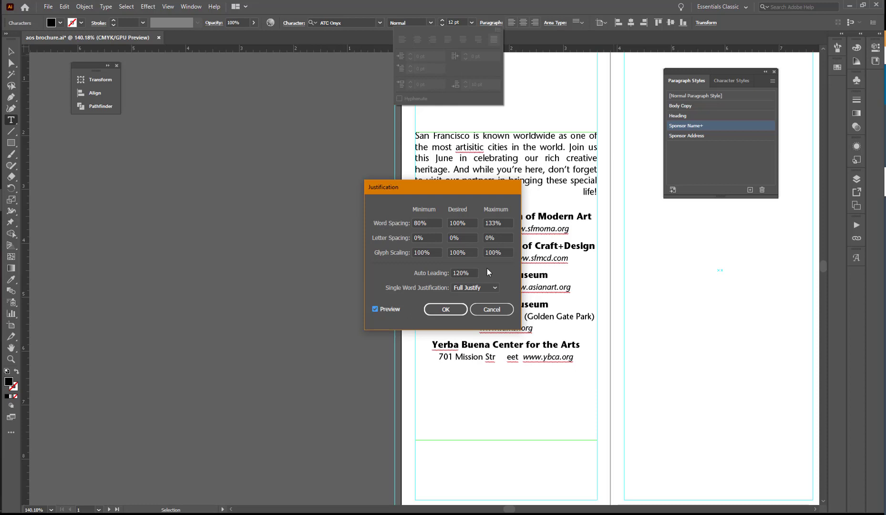
left_click_drag(432, 223, 395, 225)
type("70")
key("Tab")
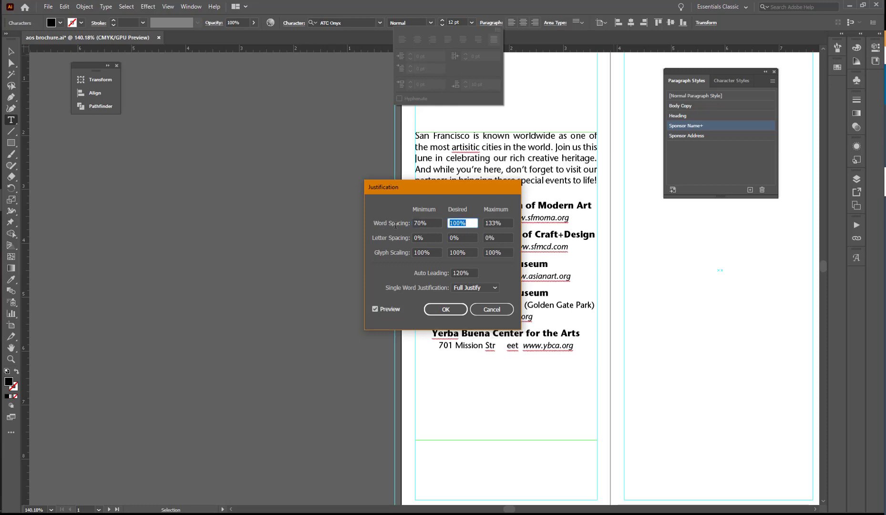
left_click_drag(448, 189, 448, 216)
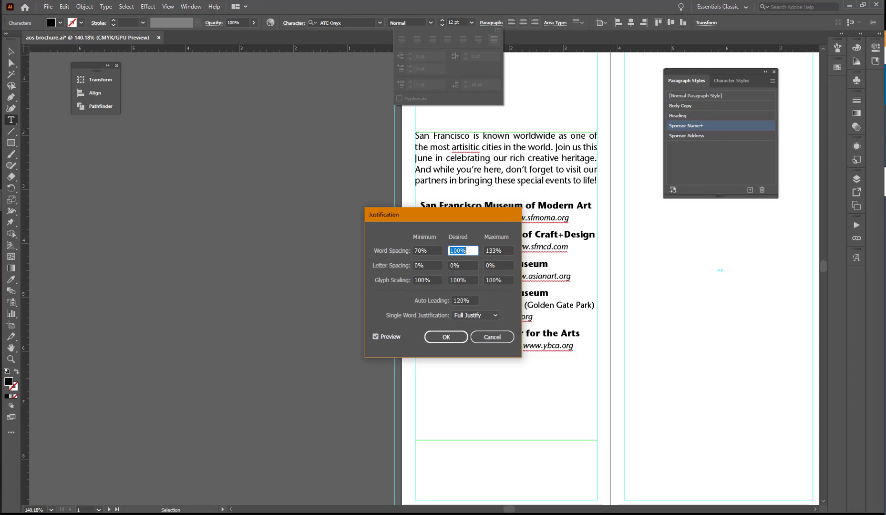
left_click(443, 338)
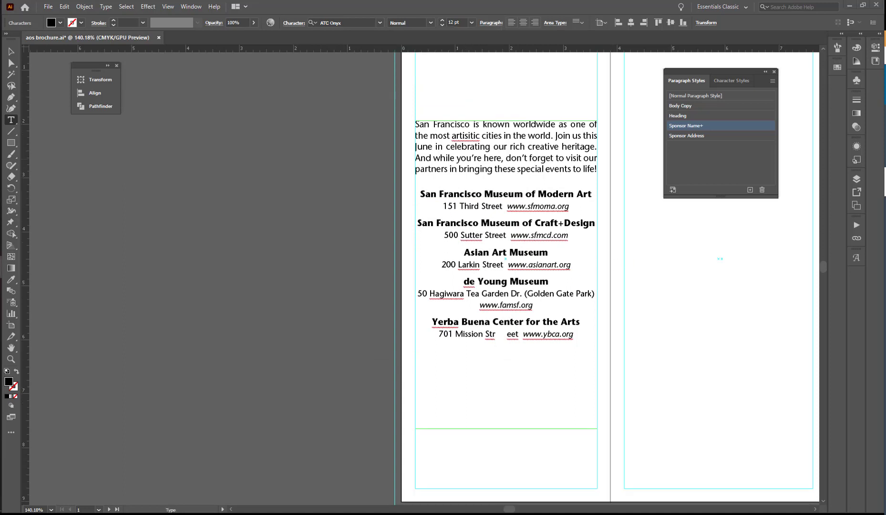
Select the Studio Tours list from Lower Haight through Sunset District and open the tab settings for it
left_click_drag(507, 509, 524, 510)
scroll(476, 406, "down", 3)
scroll(475, 407, "down", 15)
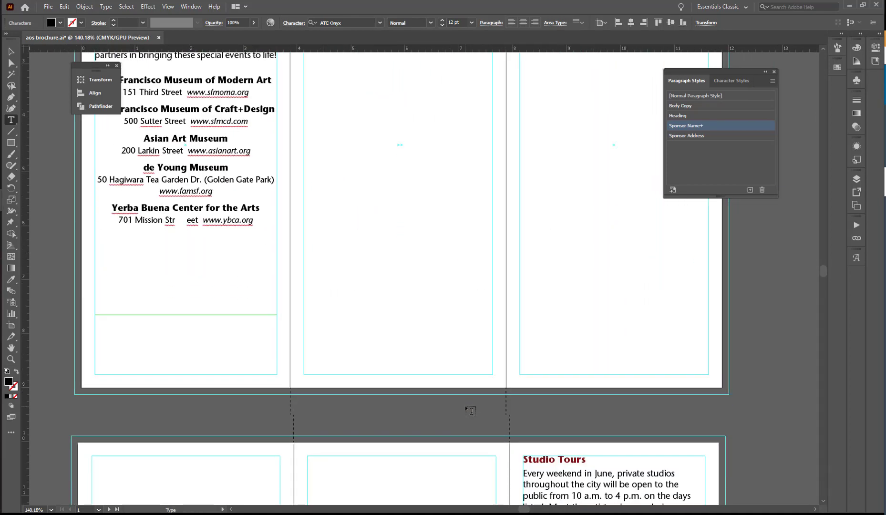
scroll(468, 413, "down", 5)
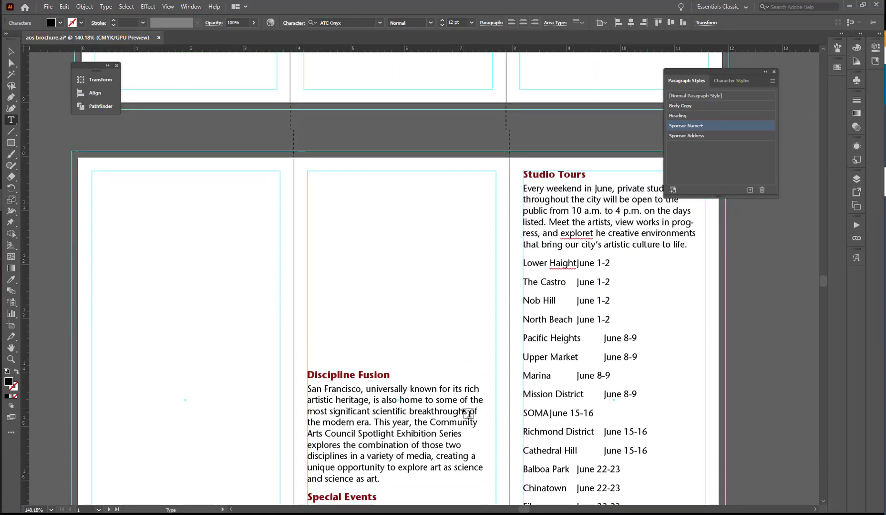
left_click_drag(521, 509, 526, 509)
scroll(605, 251, "down", 3)
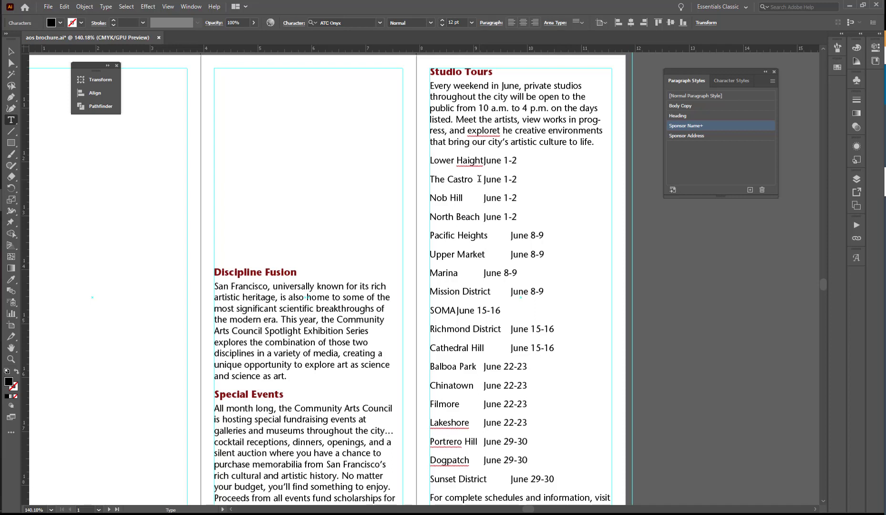
left_click_drag(451, 160, 509, 478)
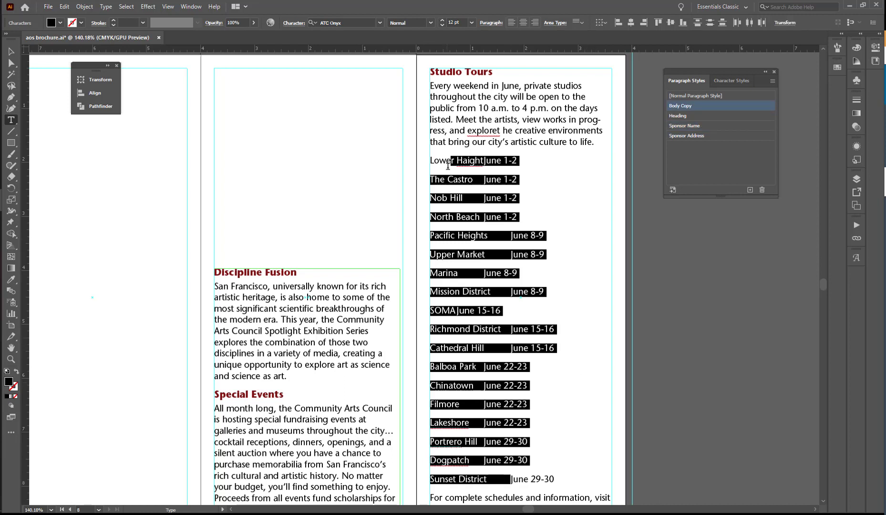
left_click_drag(451, 161, 533, 476)
left_click(190, 7)
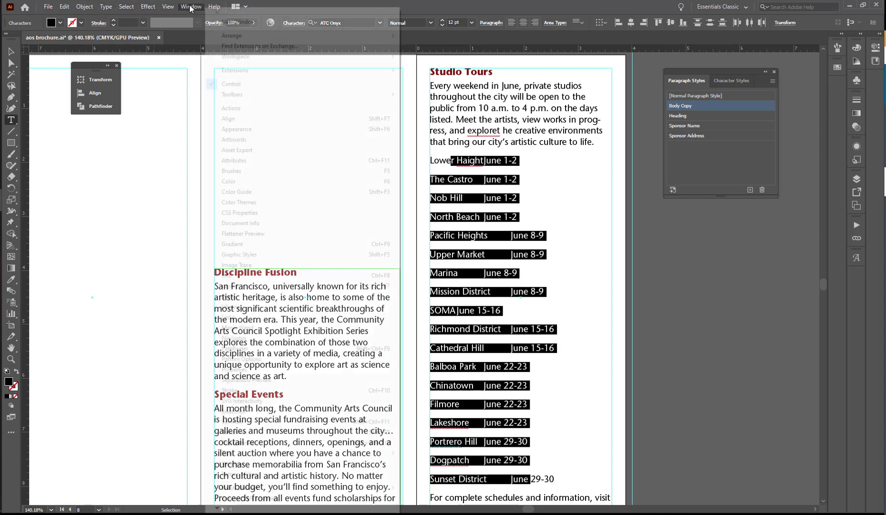
mouse_move(245, 454)
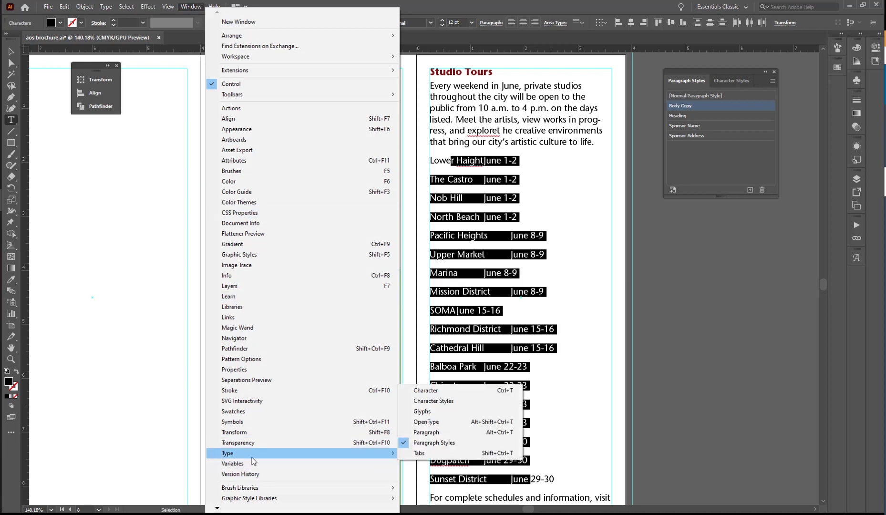
left_click(422, 453)
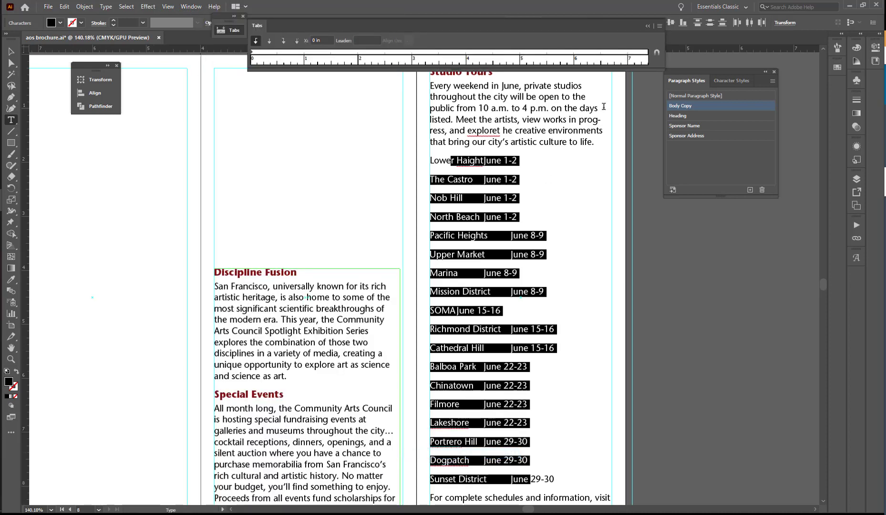
Place the Tabs ruler directly above the Studio Tours list, with its zero aligned to the text column's left edge
left_click_drag(386, 24, 391, 79)
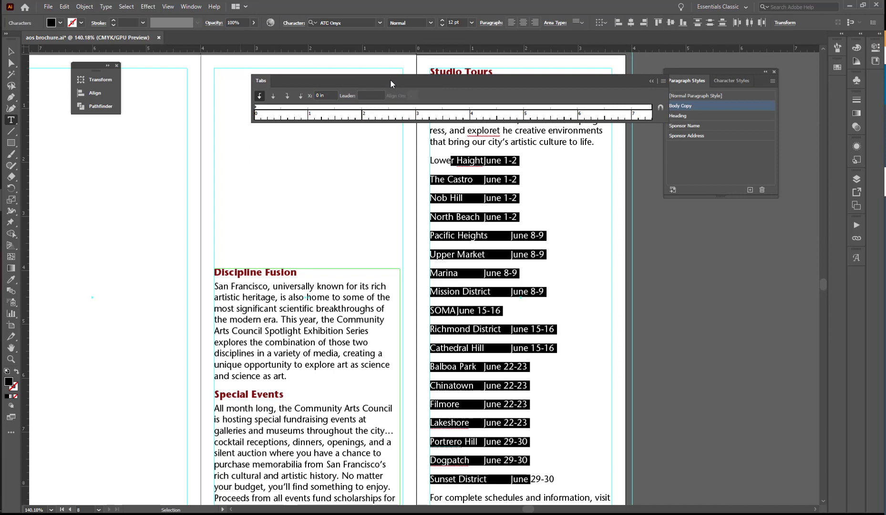
left_click(660, 108)
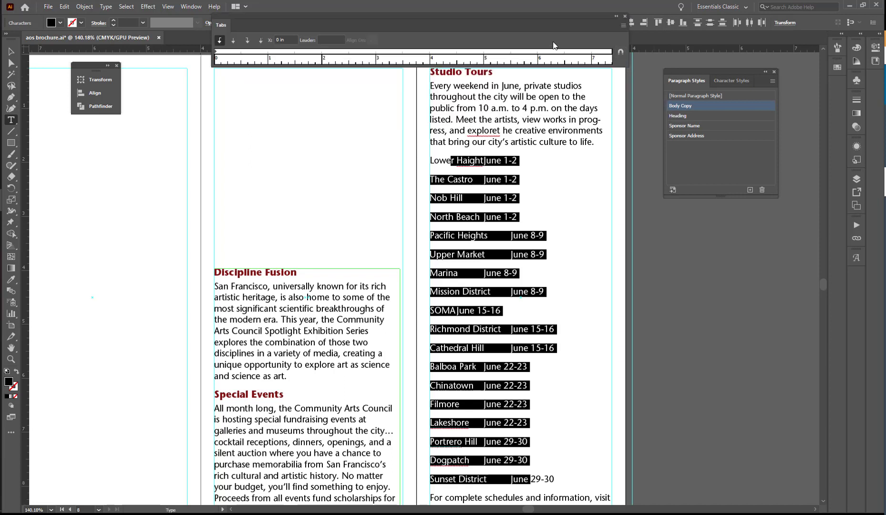
scroll(502, 205, "up", 1)
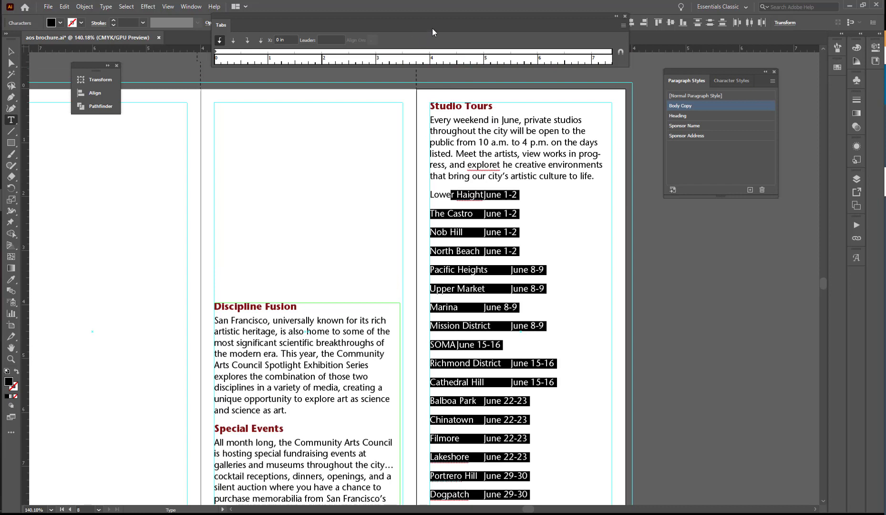
left_click_drag(432, 31, 433, 177)
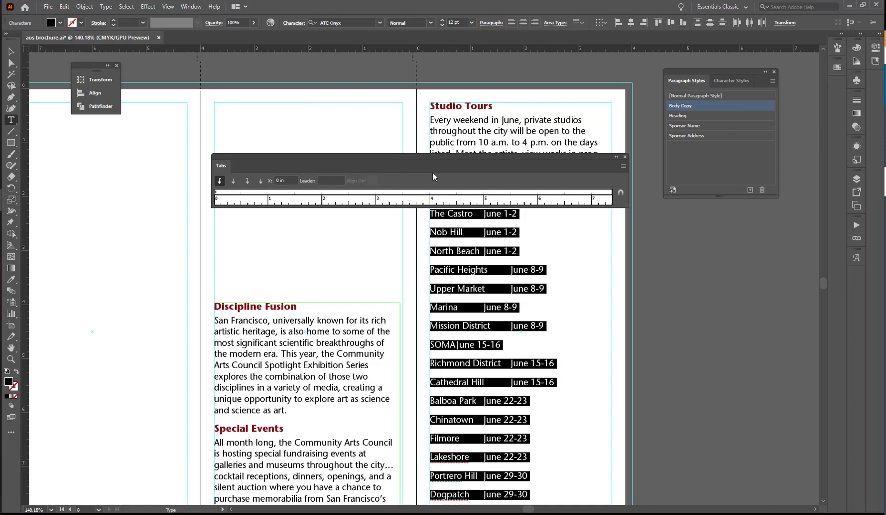
left_click_drag(433, 172, 646, 148)
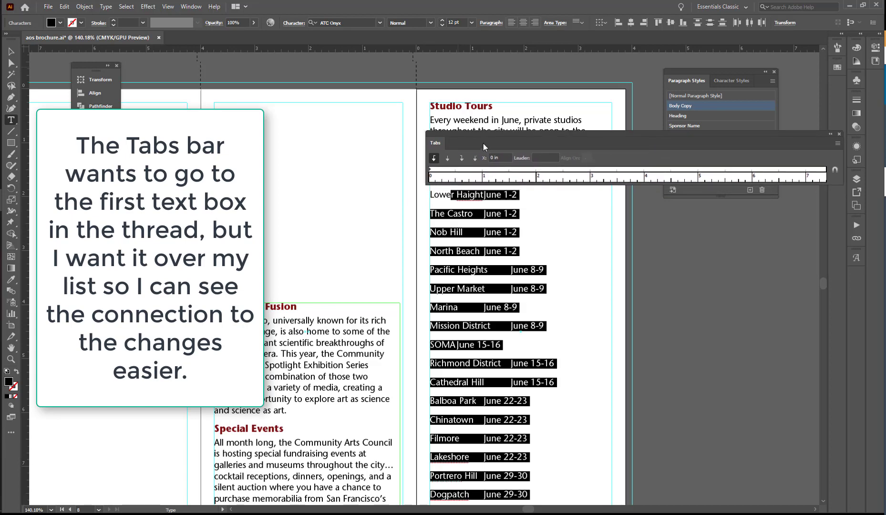
Add a right-justified tab stop at about 3.34 in to the Studio Tours list, in line with the text column's right edge
left_click(462, 158)
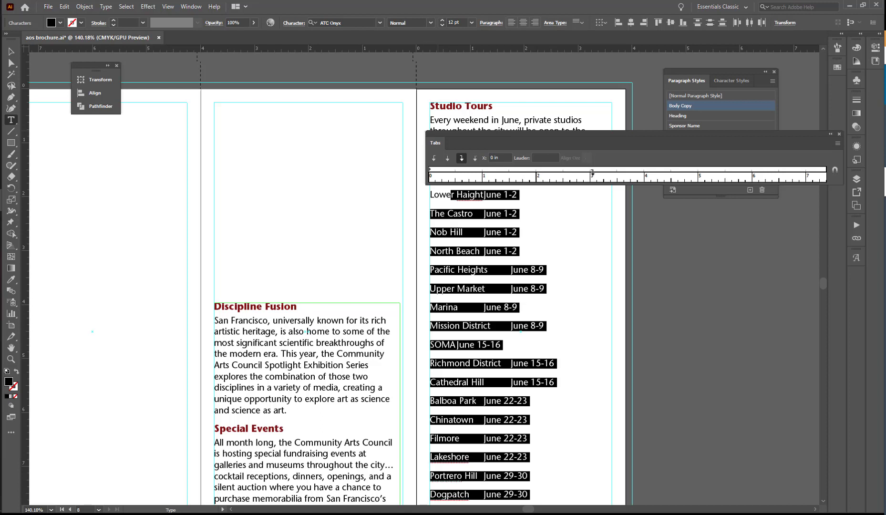
left_click_drag(592, 171, 609, 175)
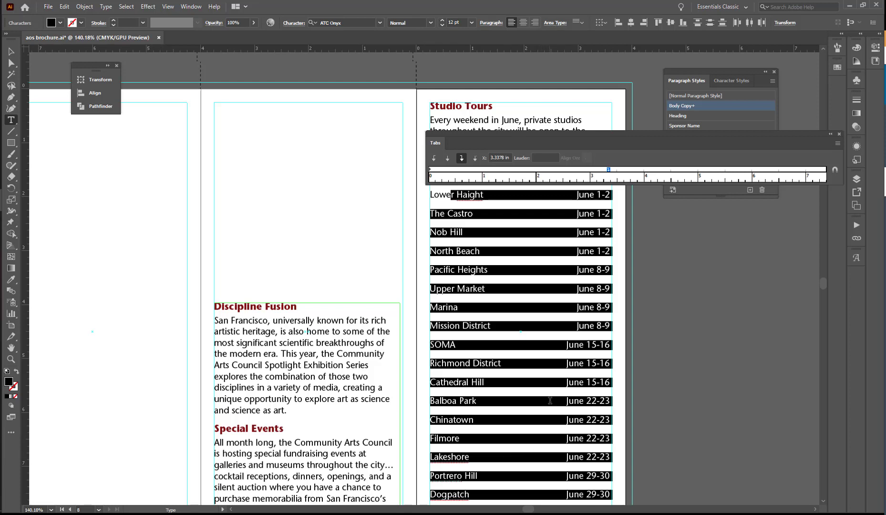
scroll(546, 350, "down", 1)
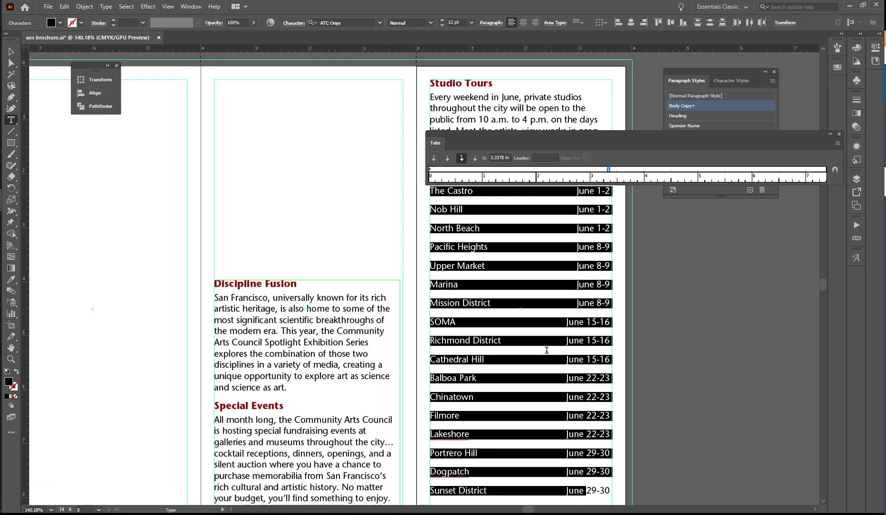
scroll(546, 350, "up", 2)
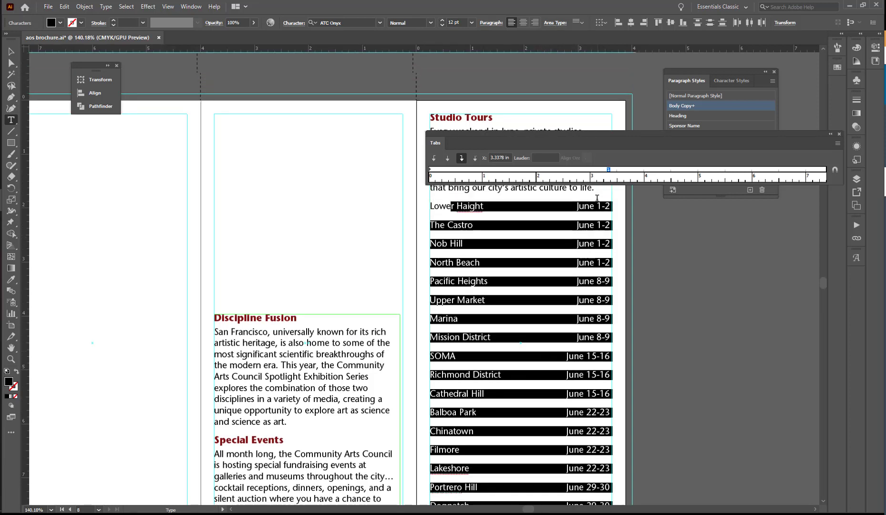
Set the tab stop's leader to a period followed by a space for the Studio Tours list
left_click(542, 158)
type(".")
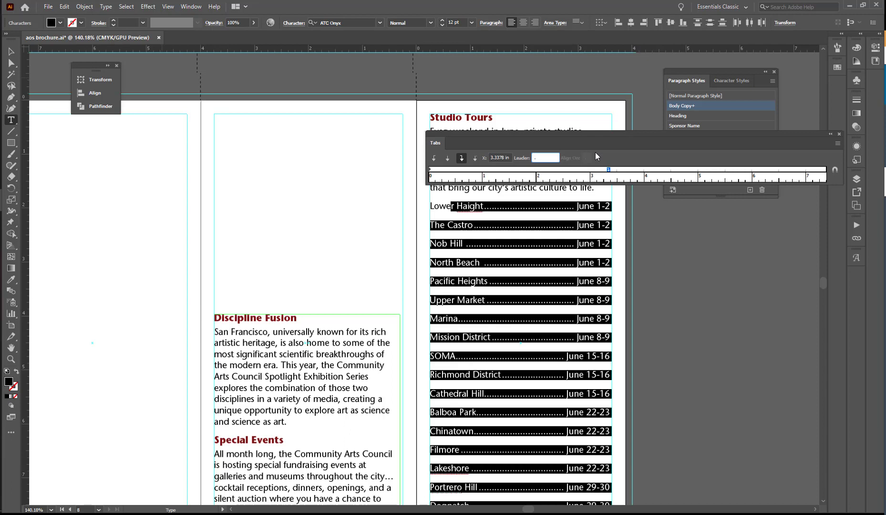
key("Return")
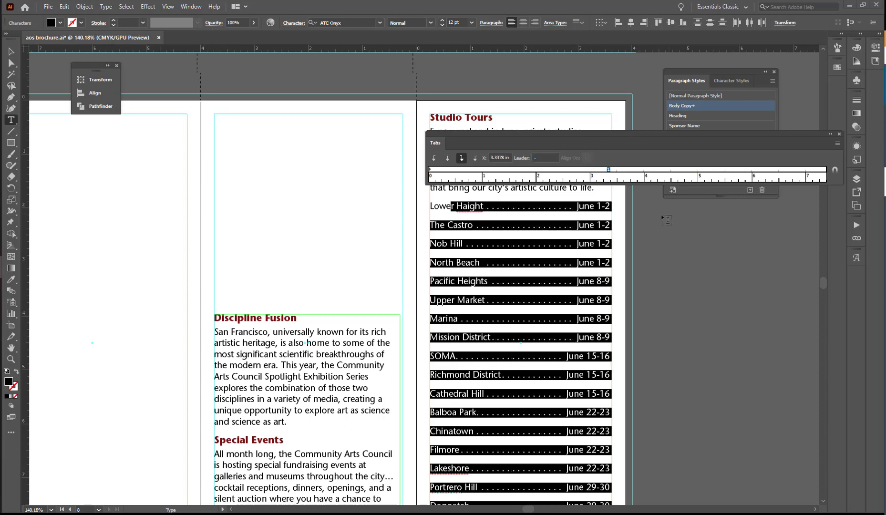
scroll(662, 220, "down", 1)
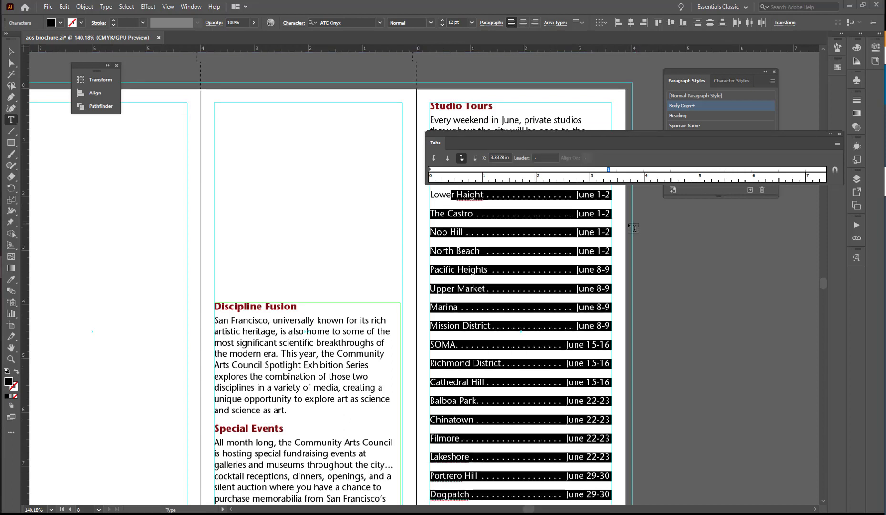
Set the space after paragraph to 3 pt for the Studio Tours entries from Lower Haight through Dogpatch
left_click(456, 193)
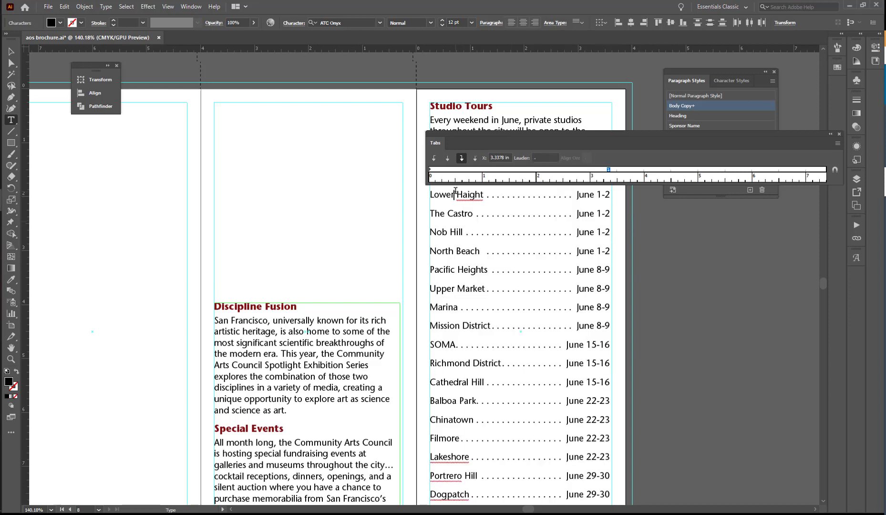
left_click_drag(455, 192, 602, 265)
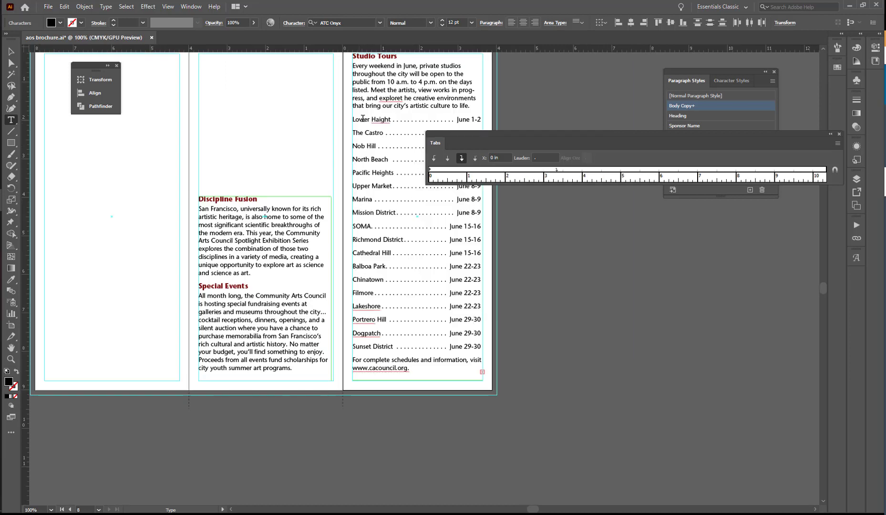
left_click_drag(364, 120, 462, 335)
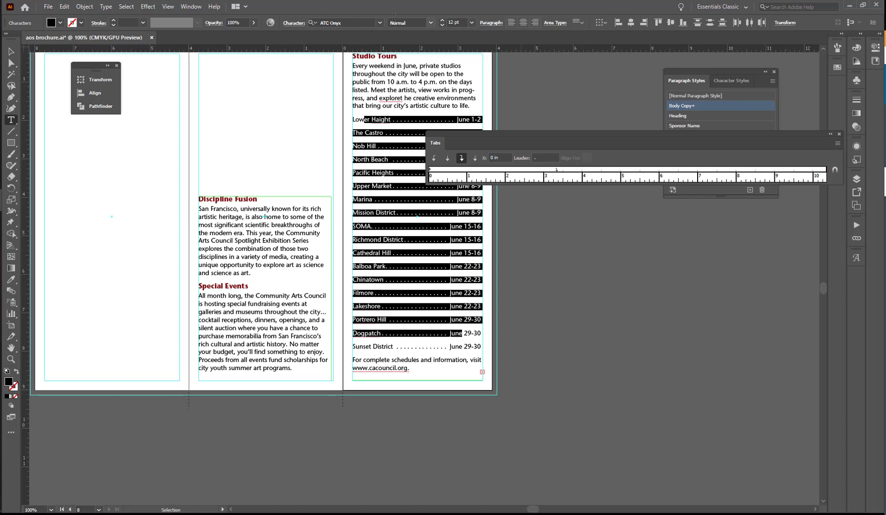
left_click(491, 23)
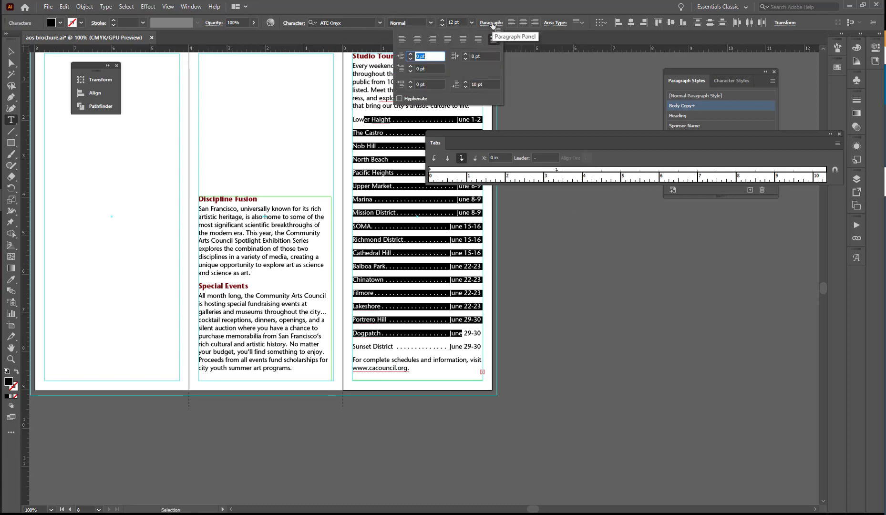
left_click(486, 84)
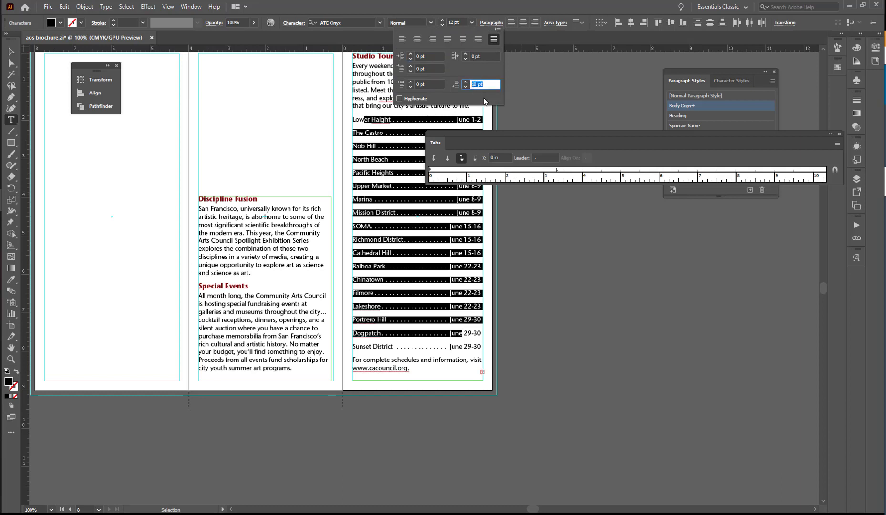
type("3")
key("Return")
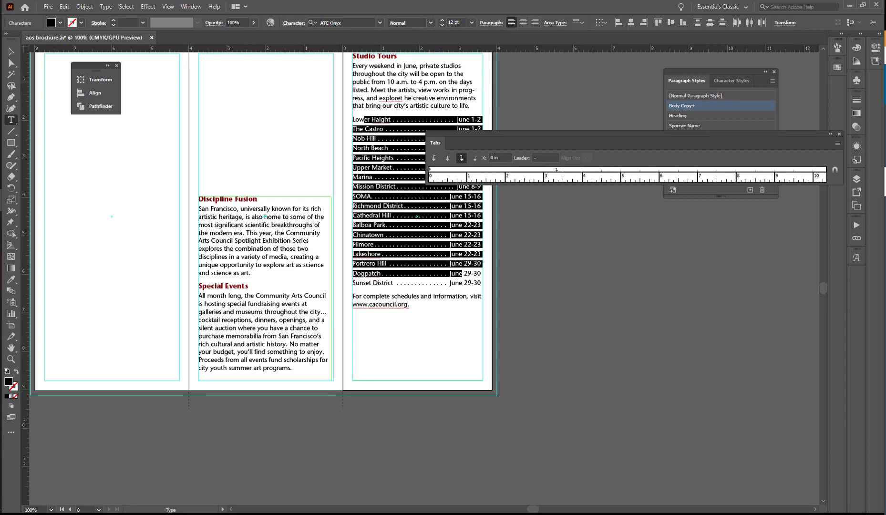
left_click(432, 248)
Leave text editing with nothing selected and start a spelling check of the document
scroll(580, 279, "up", 1)
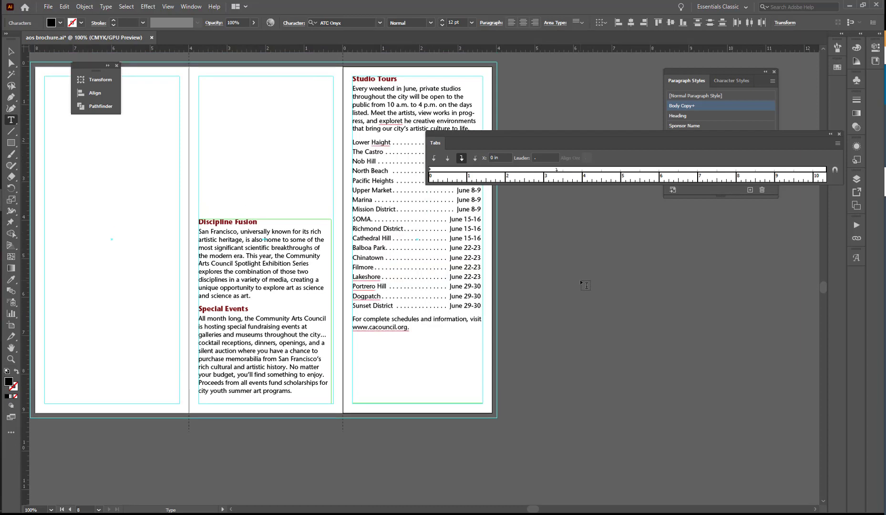
scroll(586, 285, "up", 5)
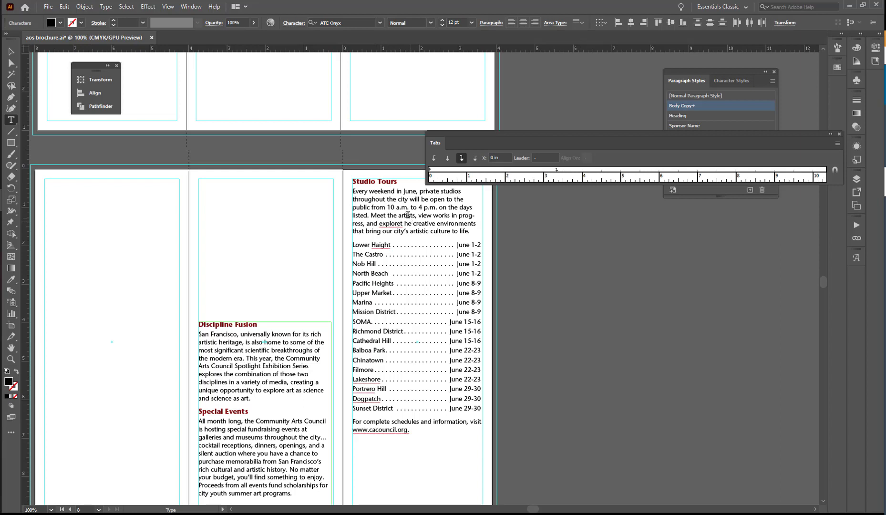
key("Escape")
left_click(536, 210)
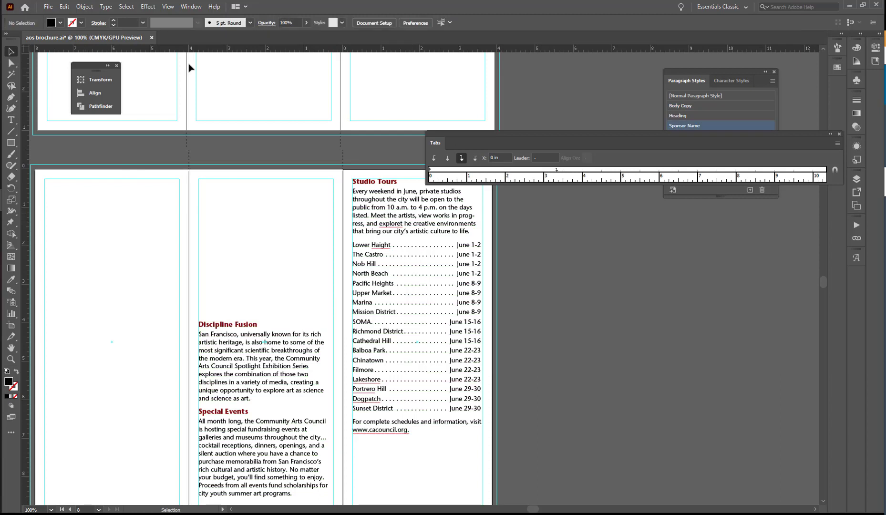
left_click(64, 7)
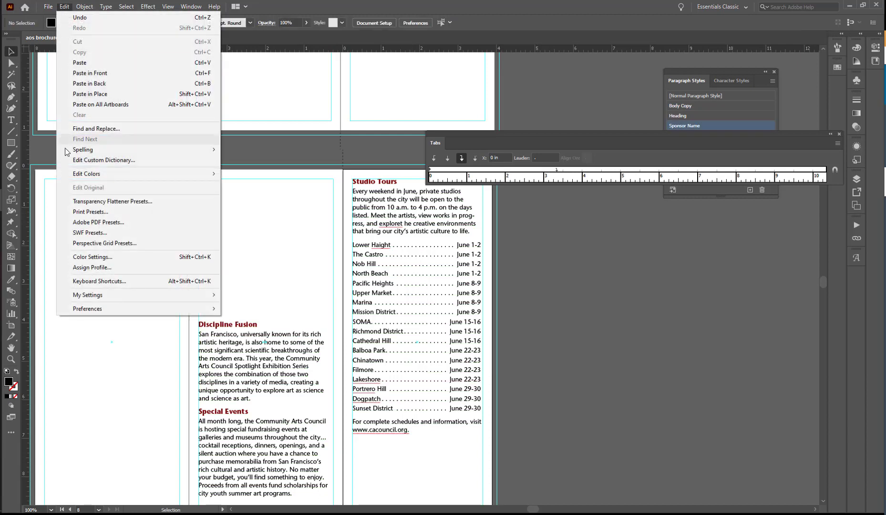
mouse_move(122, 150)
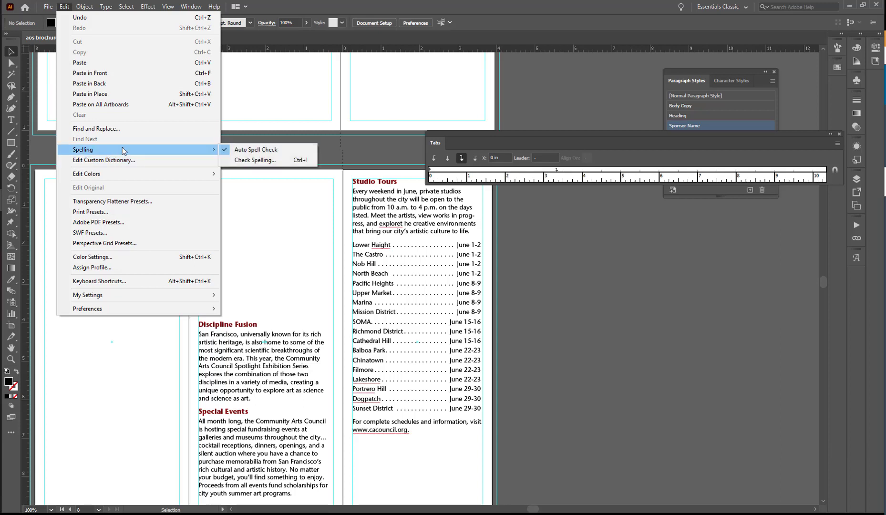
left_click(265, 162)
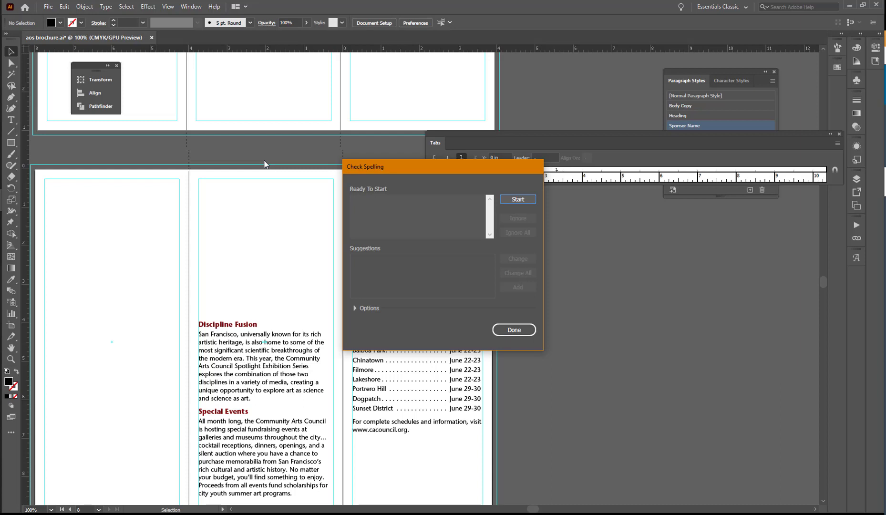
left_click(510, 199)
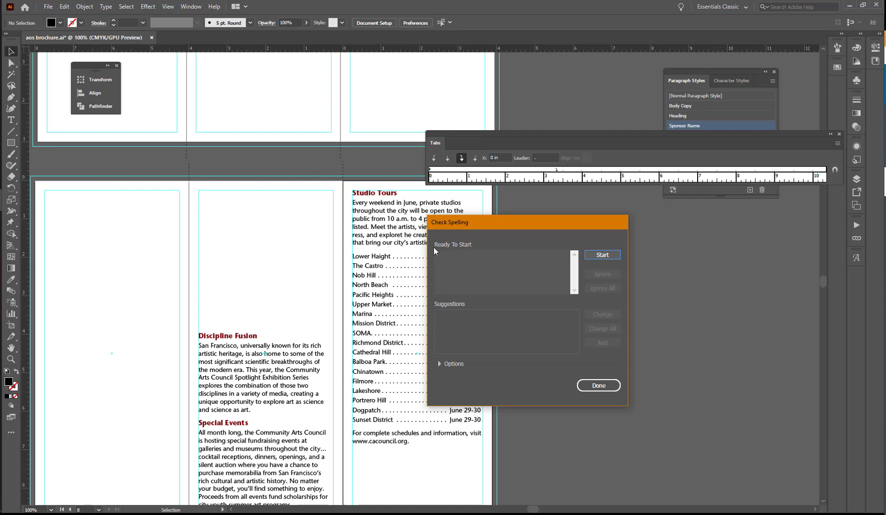
left_click(601, 255)
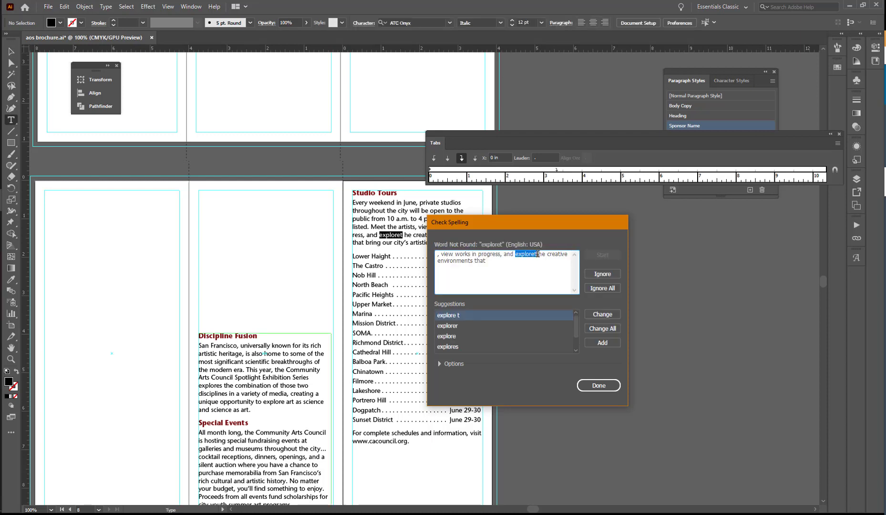
Correct "exploret he" to "explore the" in the Studio Tours paragraph through the spelling check
left_click(537, 254)
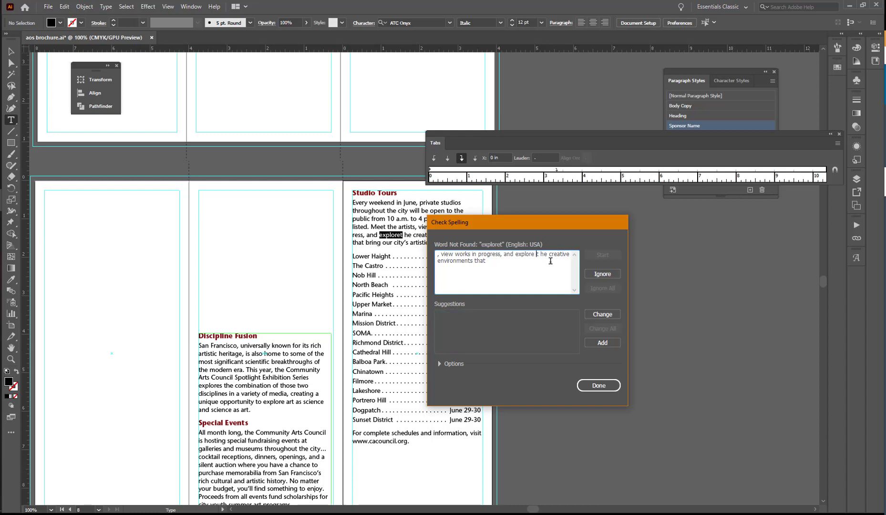
key("Right")
key("Delete")
left_click(602, 314)
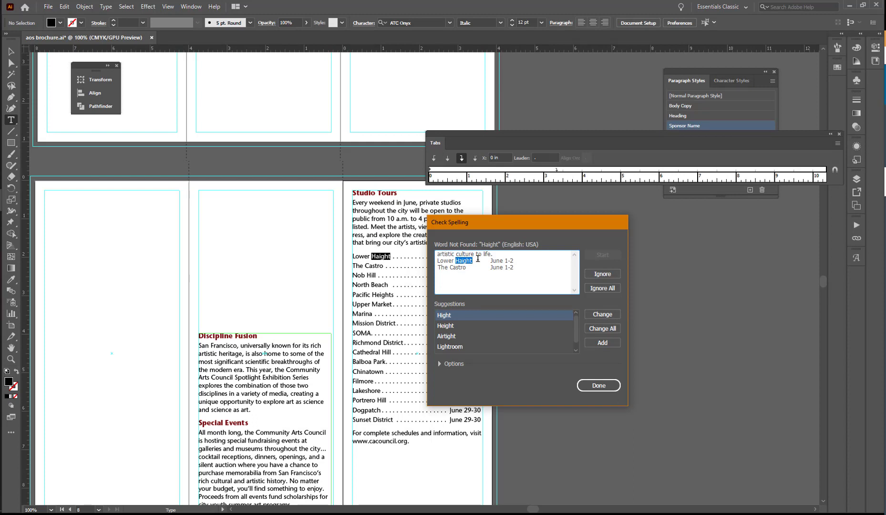
Ignore the flagged neighborhood names in the Studio Tours list, from "Haight" through "Dogpatch"
left_click(602, 274)
left_click(611, 275)
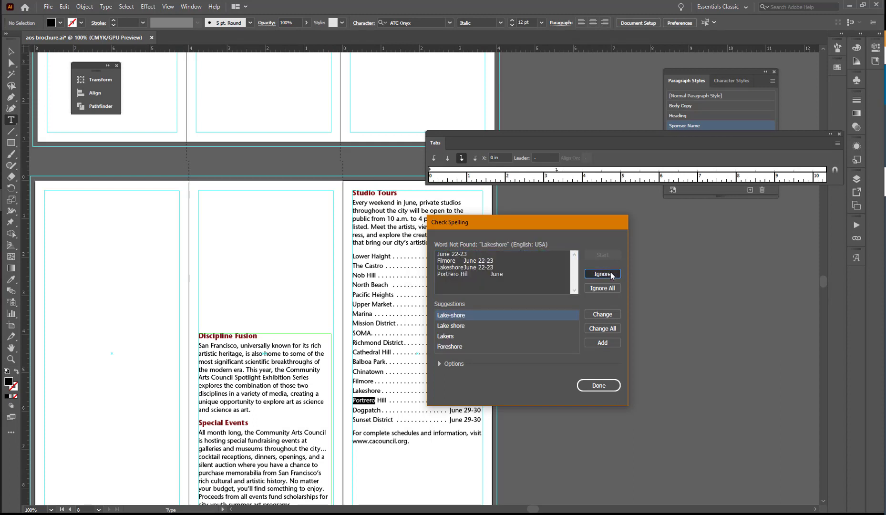
left_click(610, 276)
left_click(611, 275)
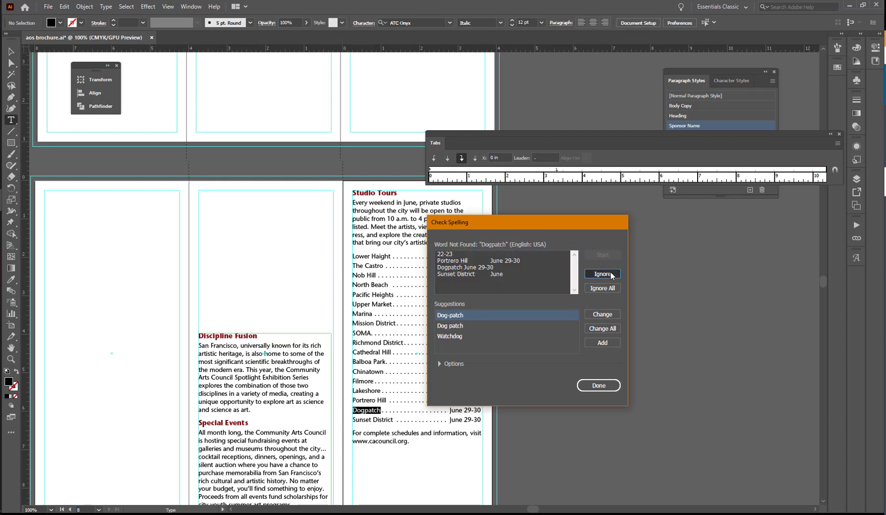
left_click(611, 275)
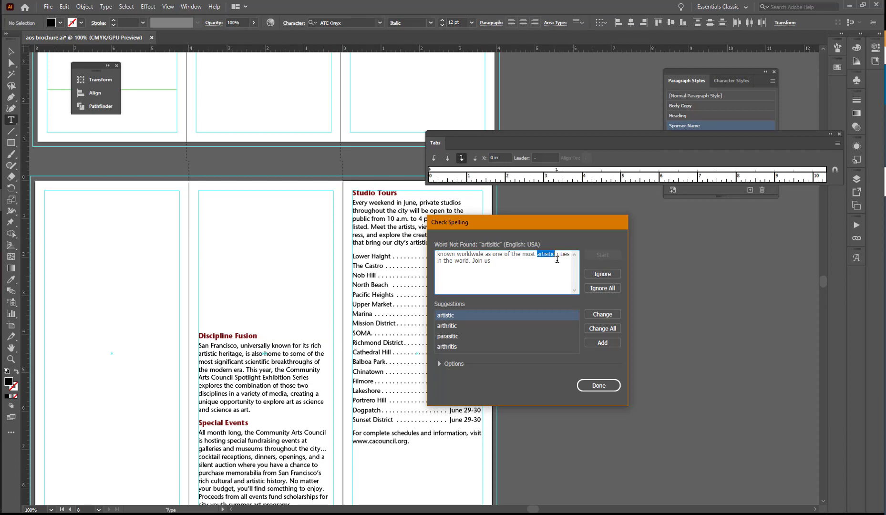
Change "artisitic" to "artistic" and ignore the flagged museum names, street names and web addresses through "Yerba"
left_click(601, 314)
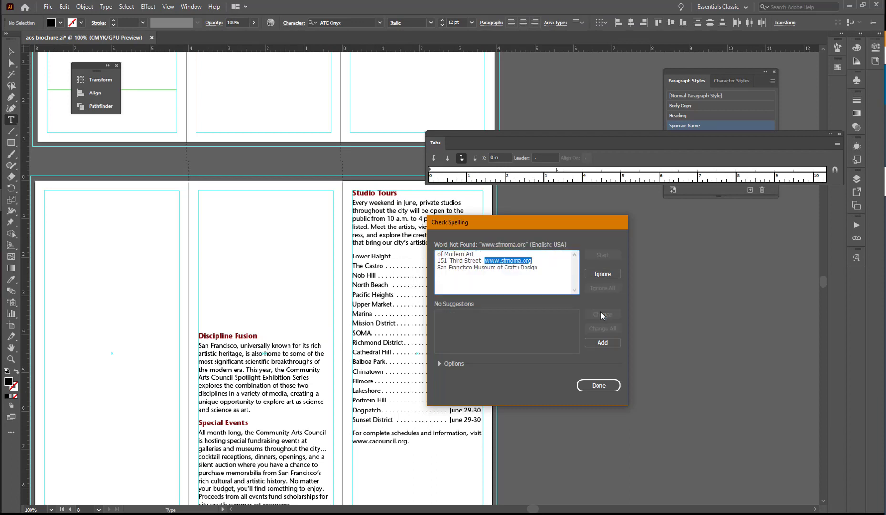
left_click(600, 274)
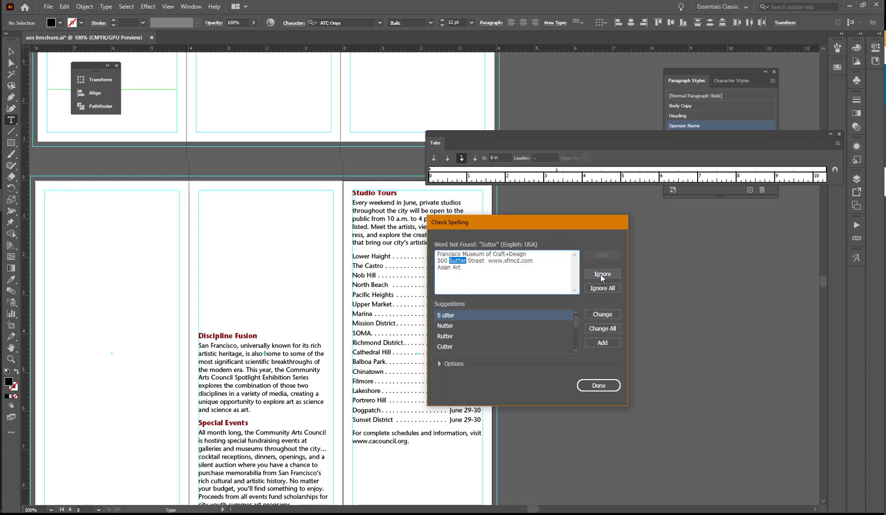
left_click(601, 274)
left_click(600, 274)
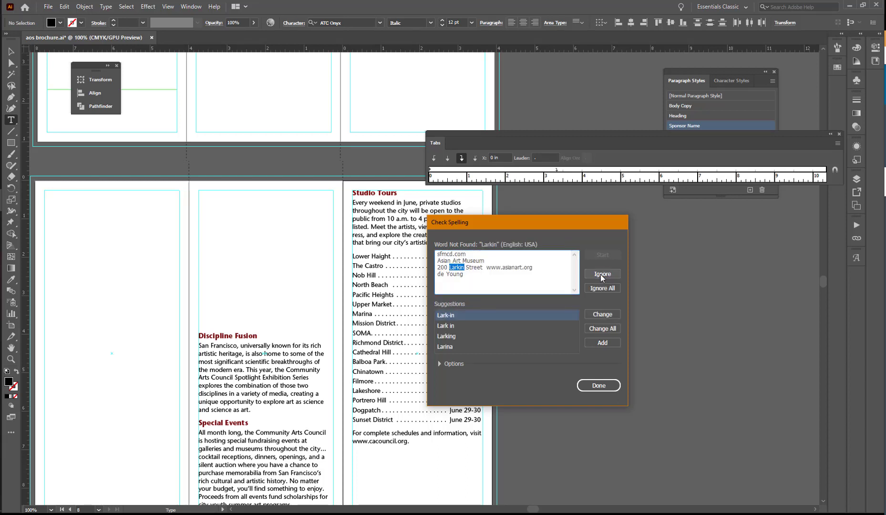
left_click(600, 274)
left_click(602, 275)
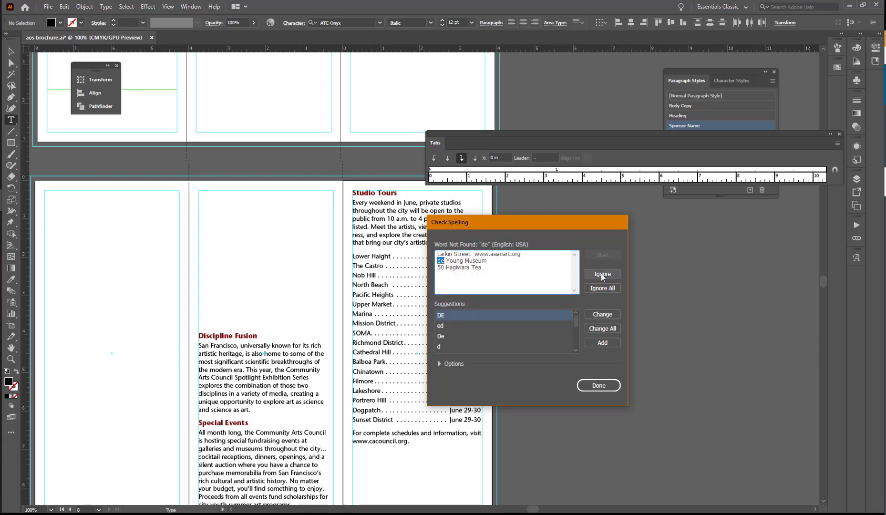
left_click(602, 275)
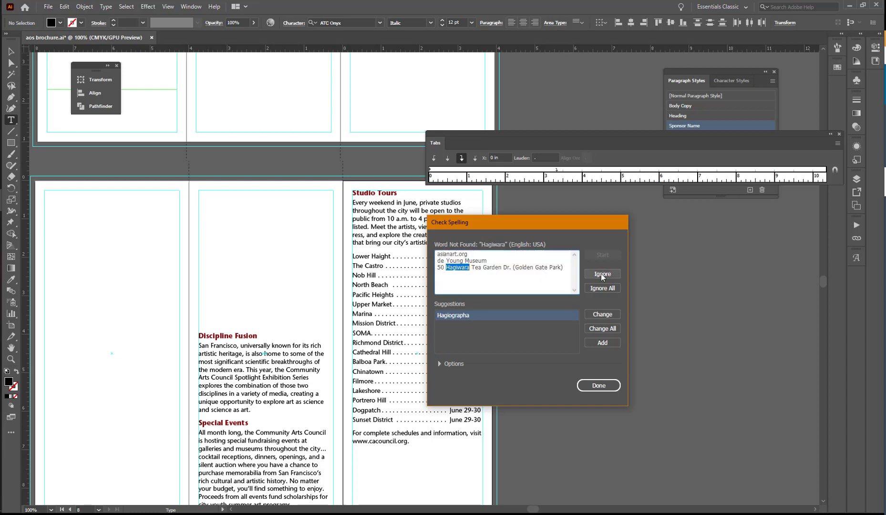
left_click(602, 274)
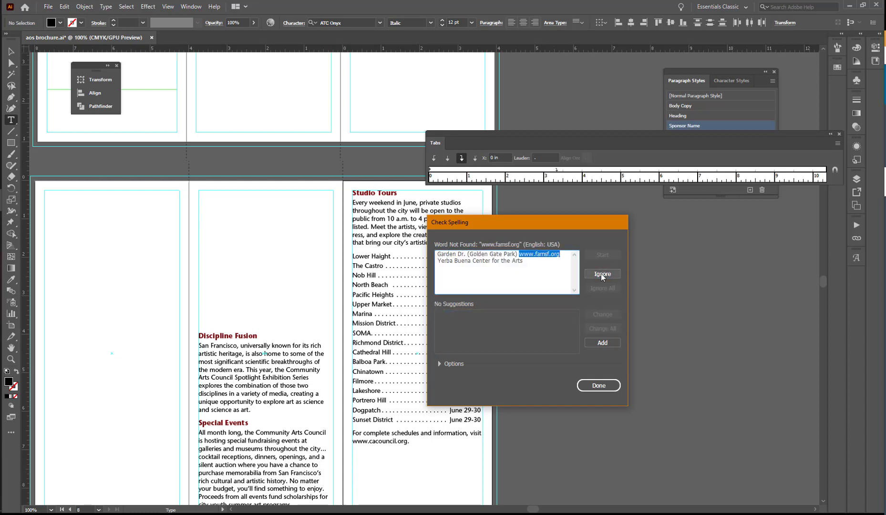
left_click(602, 275)
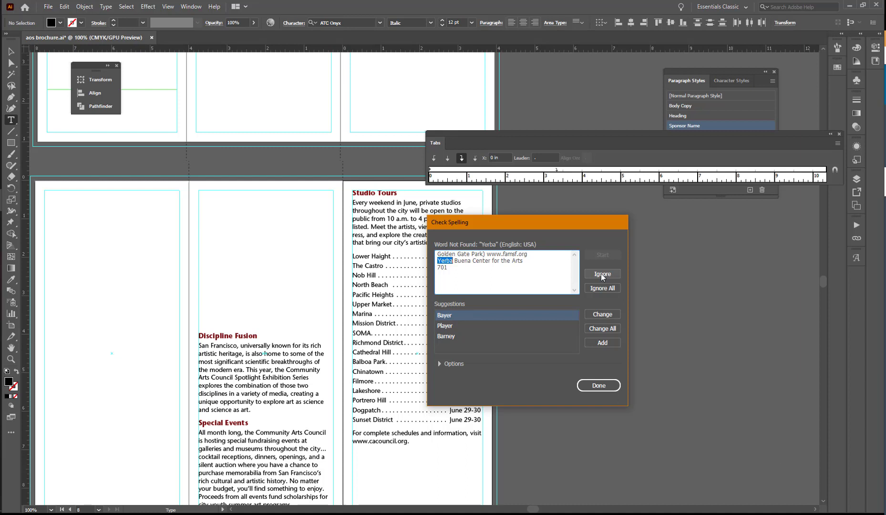
left_click(602, 274)
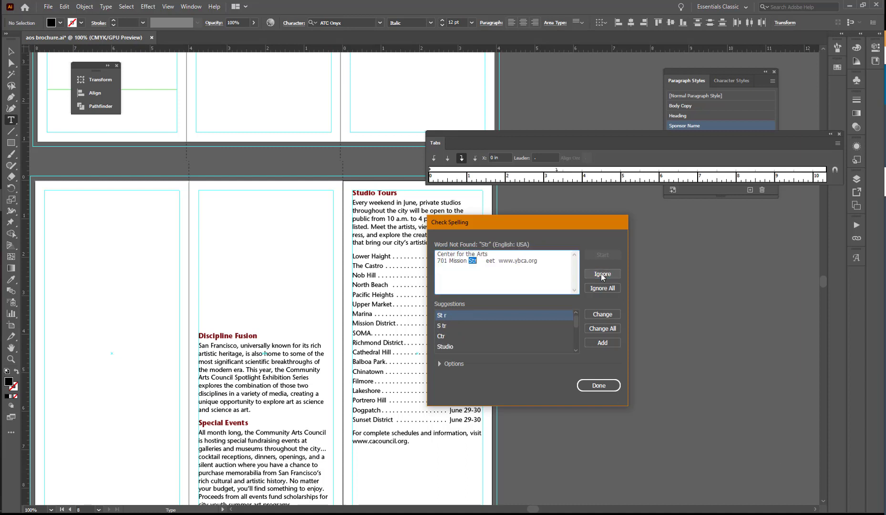
left_click(487, 260)
key("BackSpace")
key("BackSpace")
key("BackSpace")
key("BackSpace")
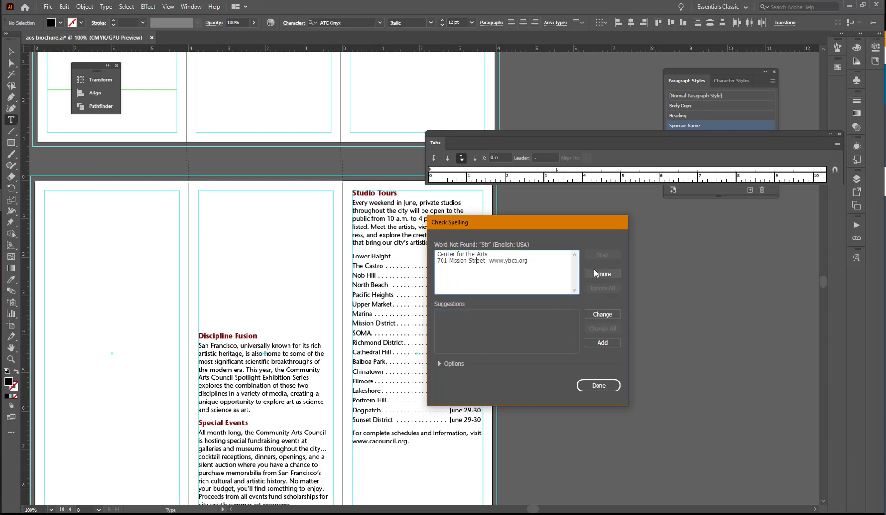
left_click(600, 311)
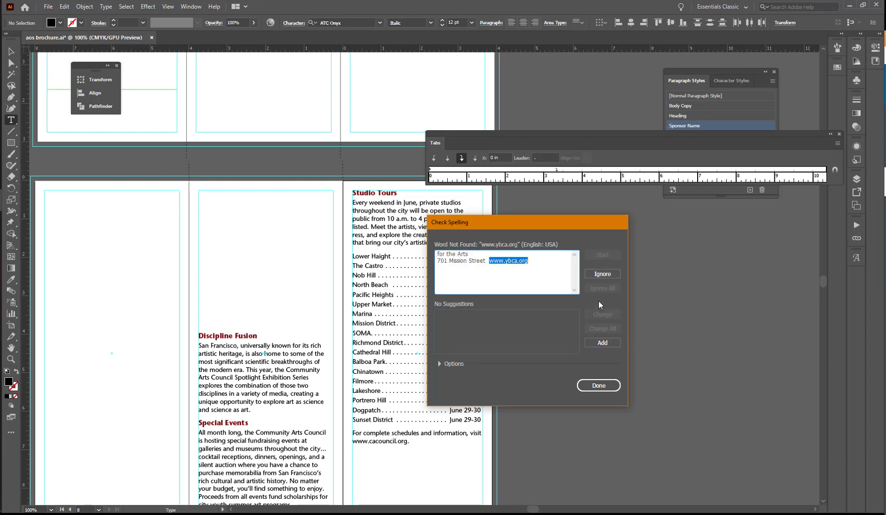
left_click(602, 273)
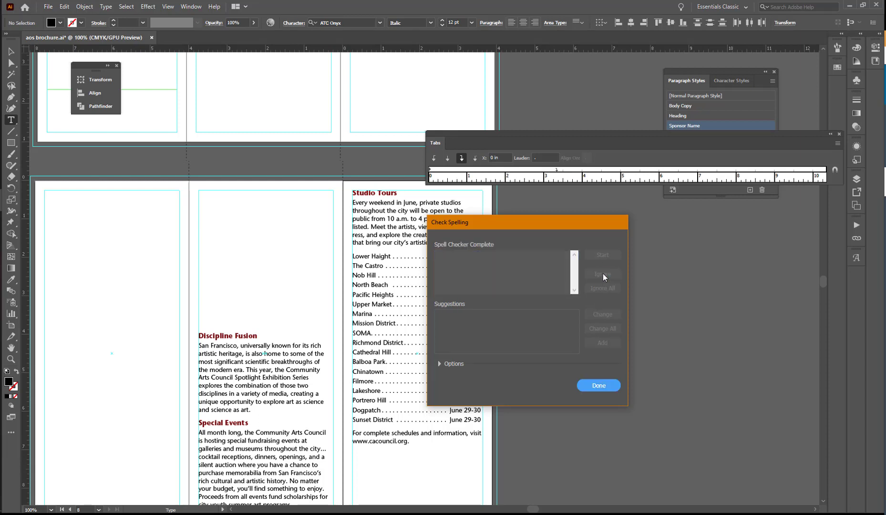
left_click(598, 386)
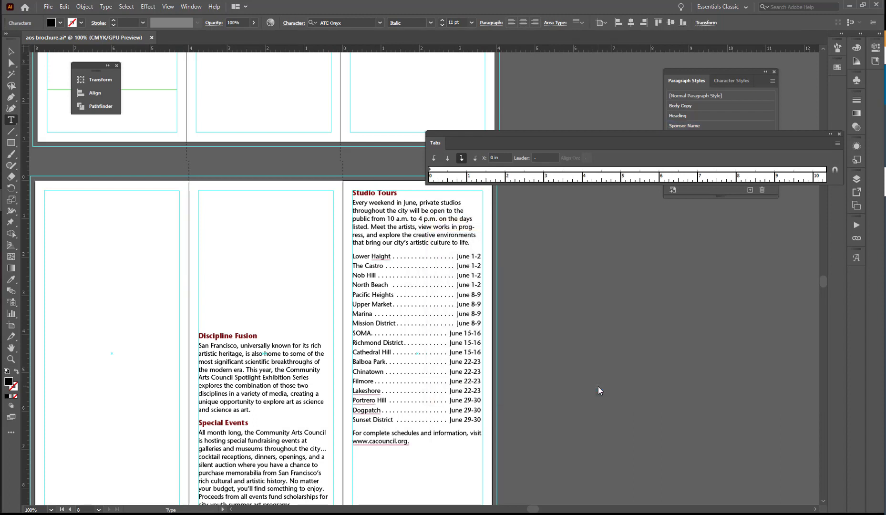
Save the spell-checked brochure document under its existing name
scroll(555, 395, "down", 3)
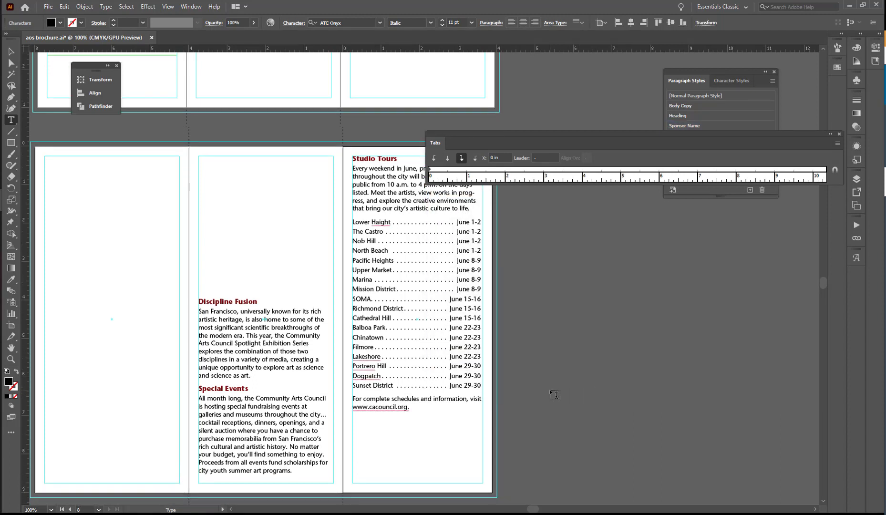
scroll(555, 394, "up", 13)
scroll(555, 392, "up", 6)
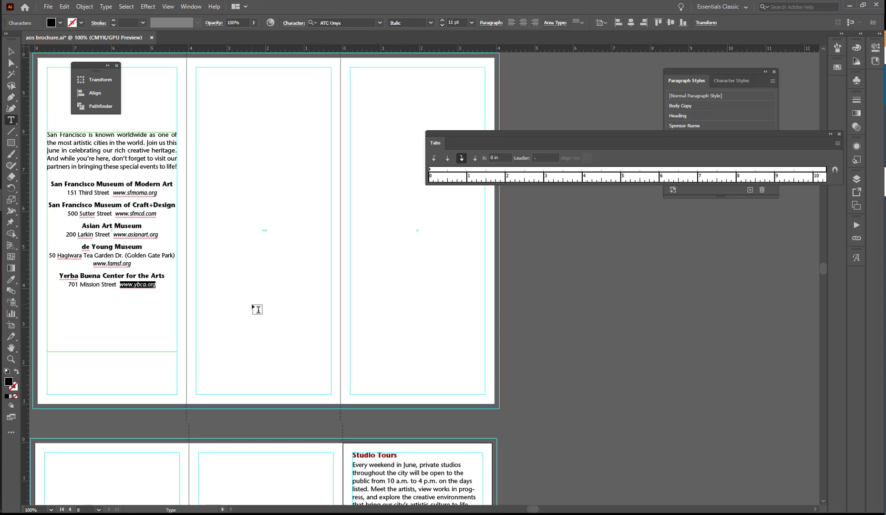
scroll(264, 313, "down", 1)
scroll(264, 313, "down", 1)
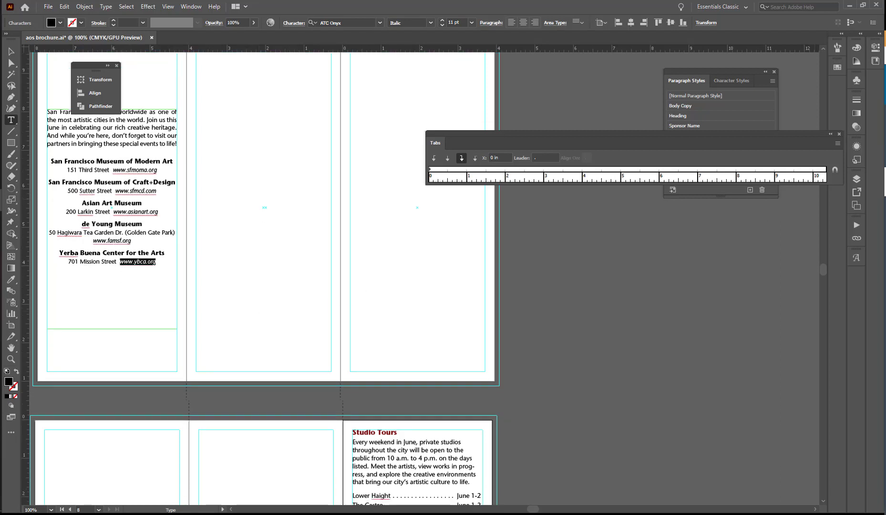
left_click(52, 7)
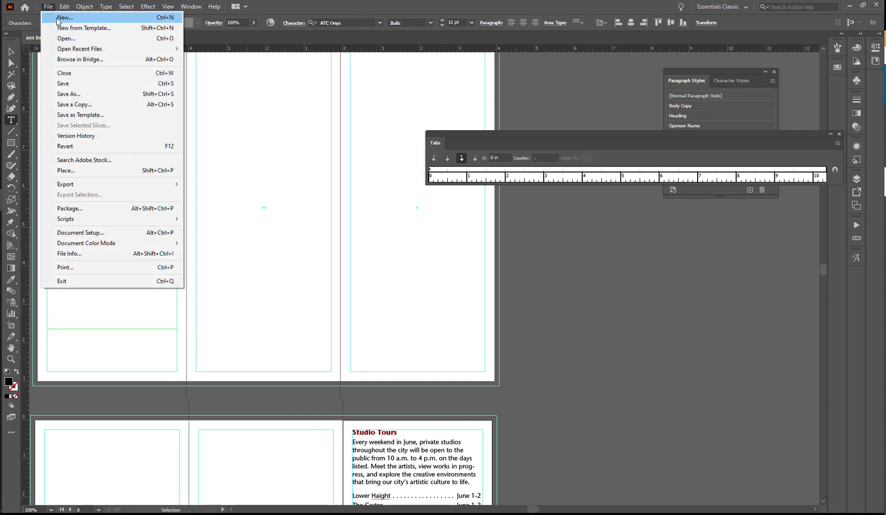
left_click(69, 84)
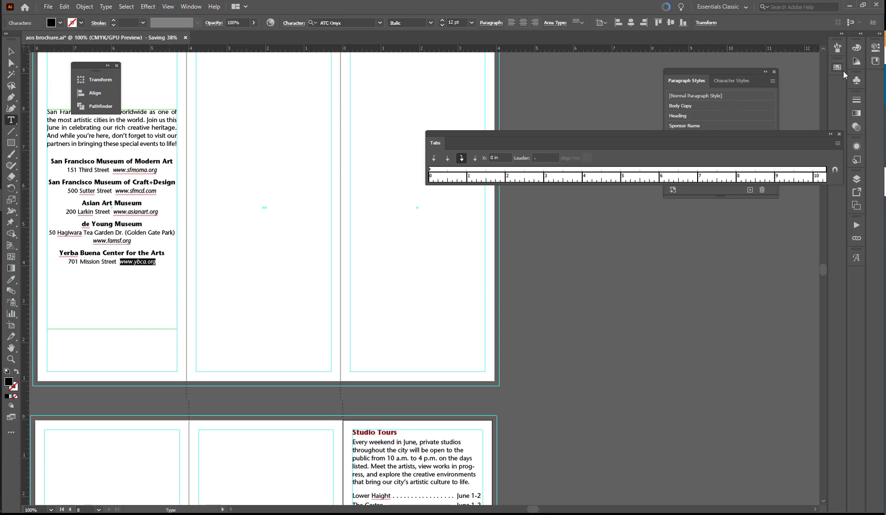
Close the tab ruler and make the graphics layer visible
left_click(838, 133)
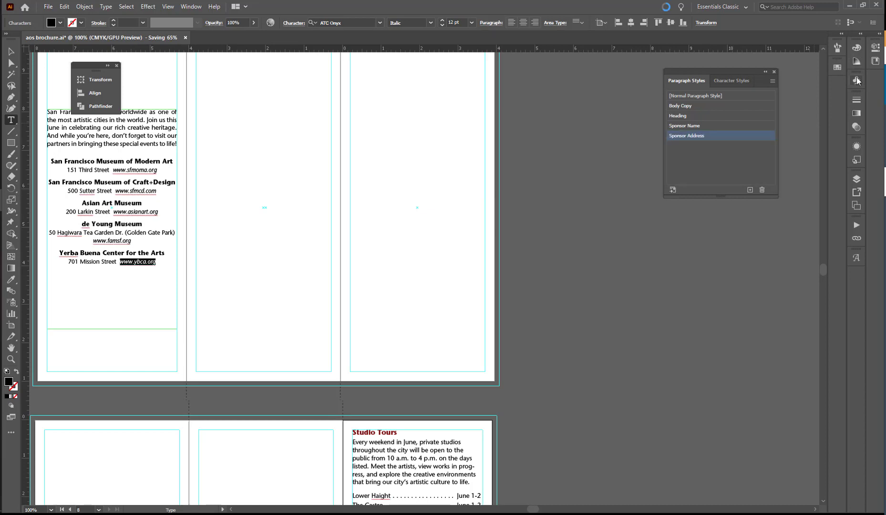
left_click(857, 180)
left_click(695, 199)
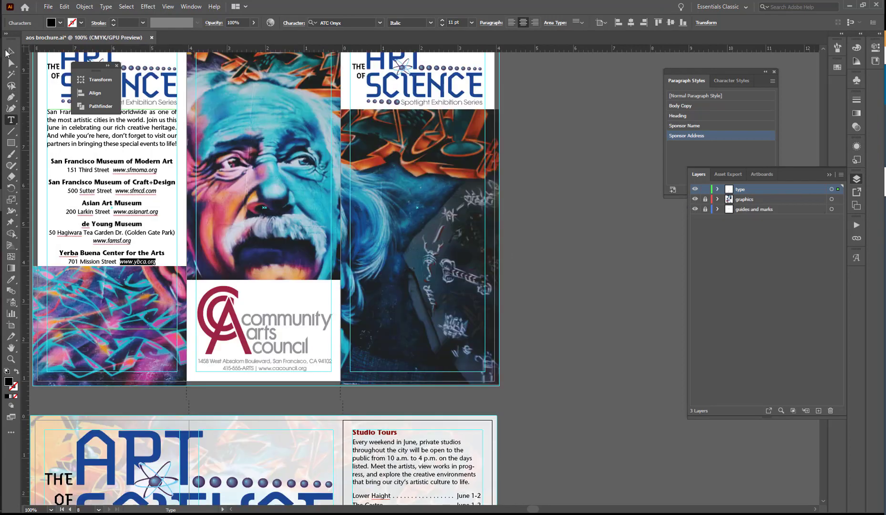
Leave text editing with nothing selected and examine both sides of the brochure with the graphics shown
left_click(7, 52)
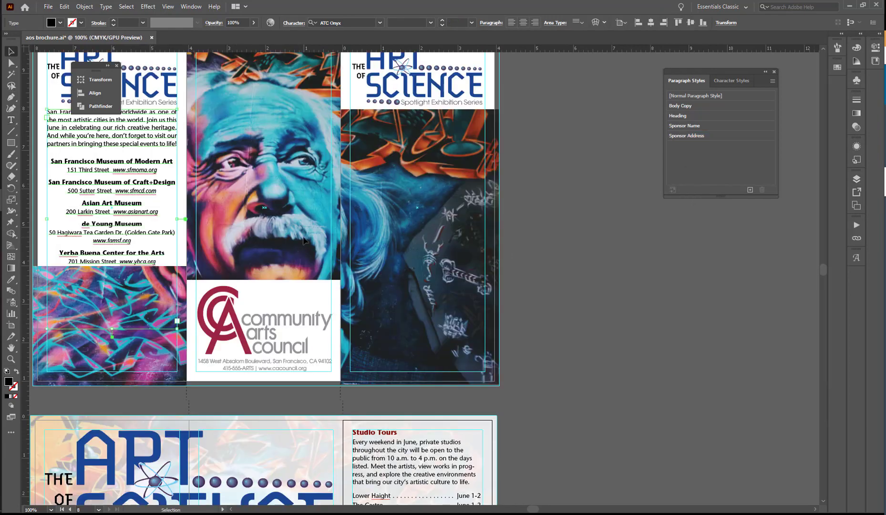
left_click_drag(318, 241, 432, 307)
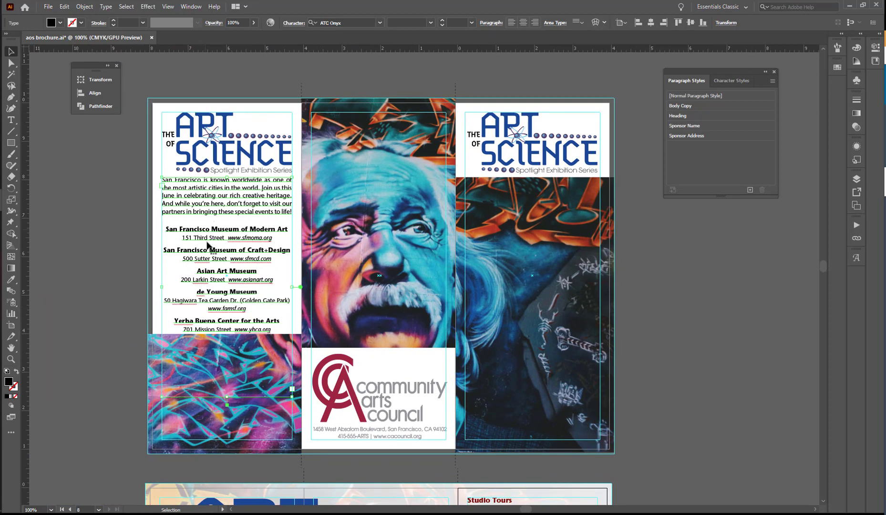
scroll(397, 281, "down", 4)
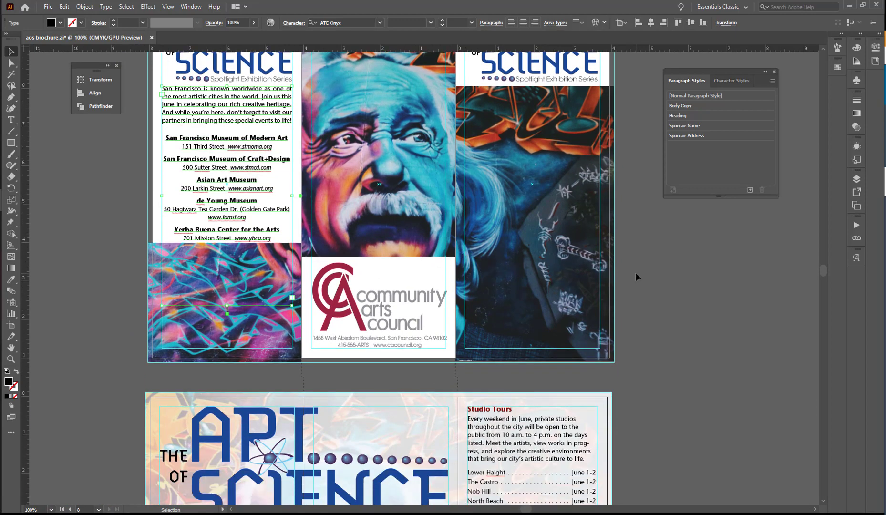
left_click(636, 274)
scroll(639, 279, "down", 6)
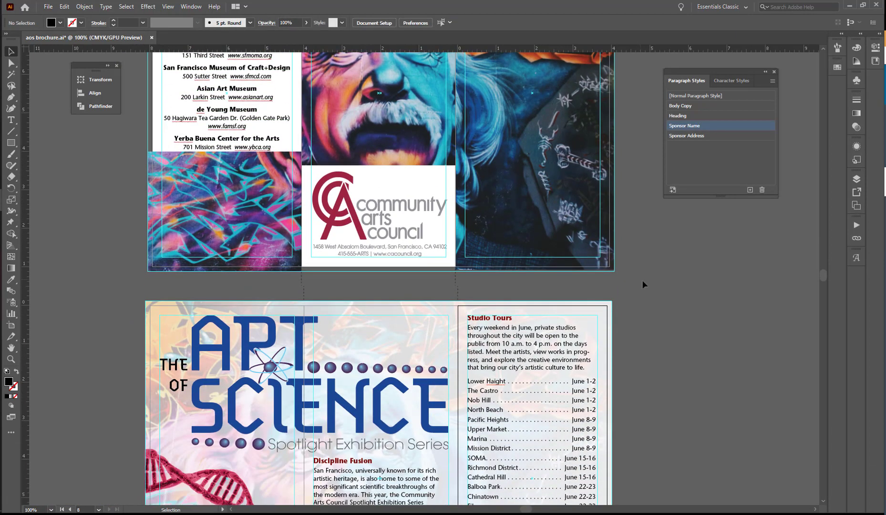
scroll(644, 372, "down", 6)
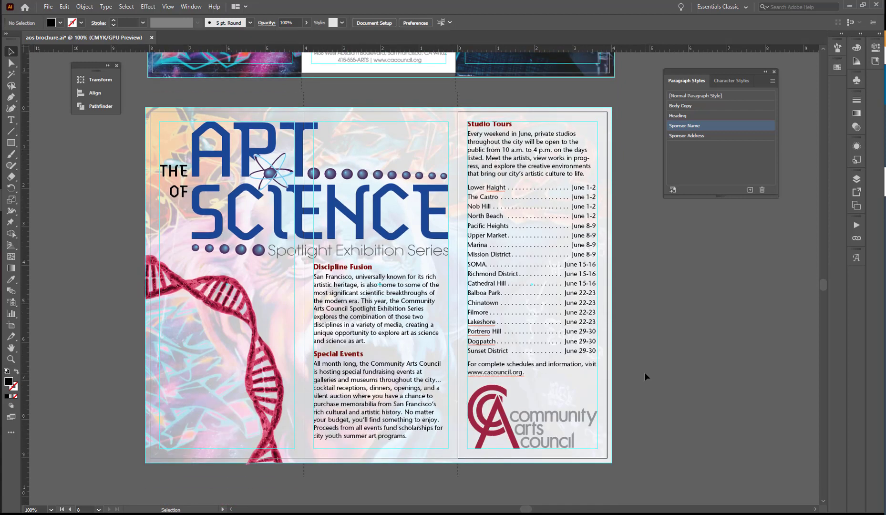
scroll(645, 373, "up", 1)
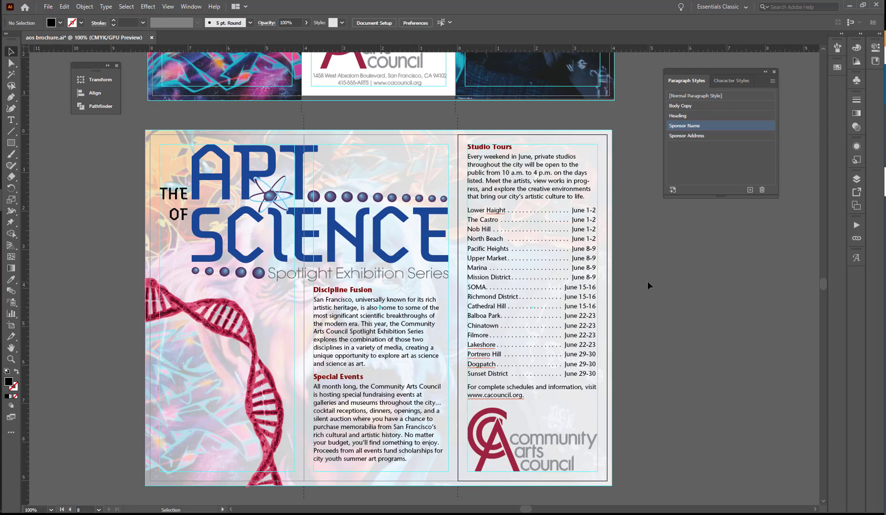
scroll(648, 282, "up", 10)
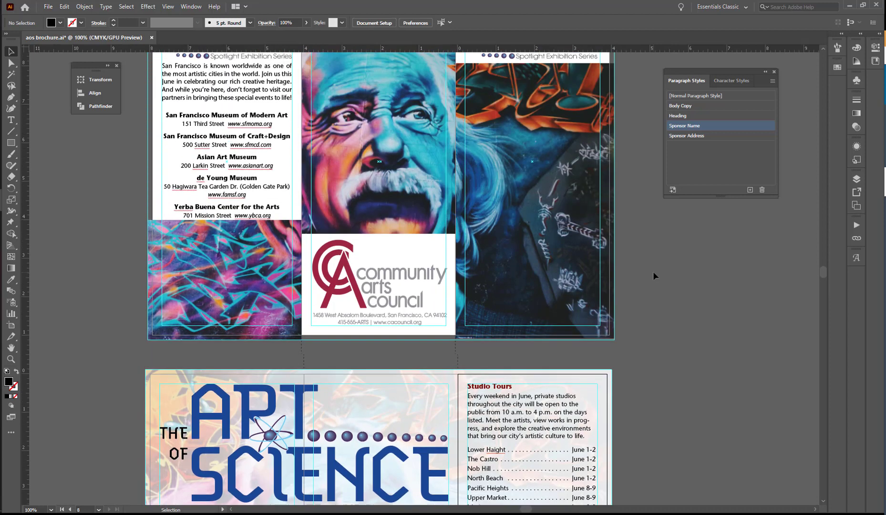
scroll(653, 271, "up", 5)
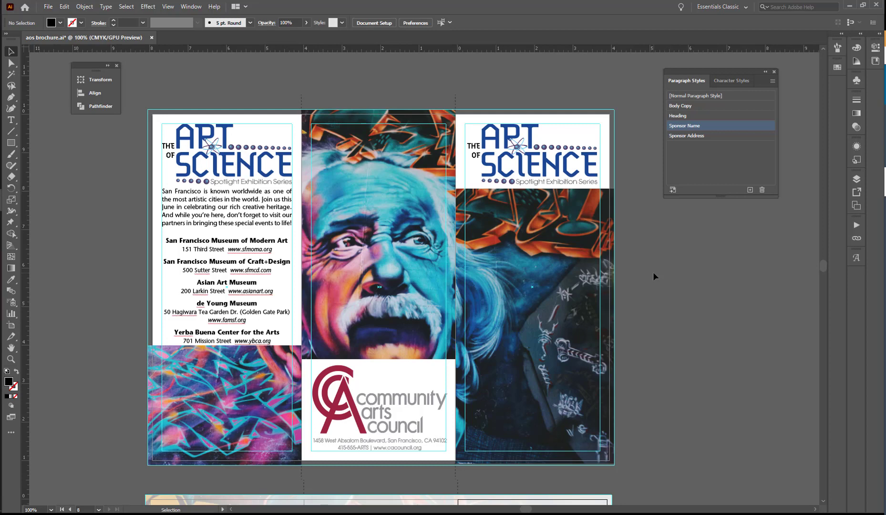
Save and package the brochure into "aos brochure_Folder", including copied links in a separate folder, relinked files, copied fonts and a report
left_click(48, 7)
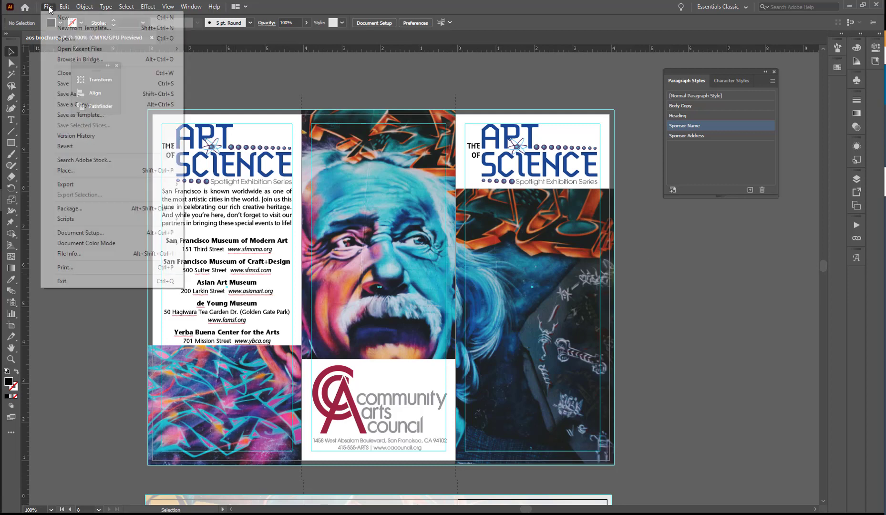
left_click(70, 208)
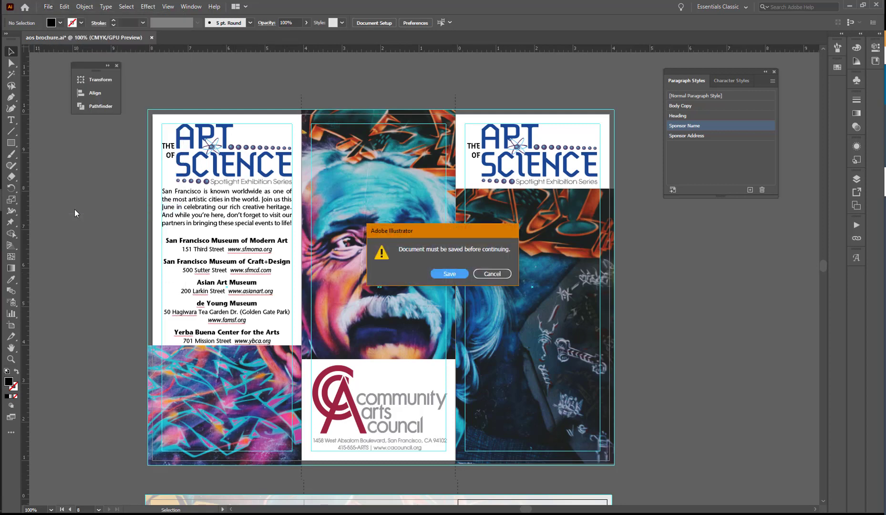
left_click(454, 273)
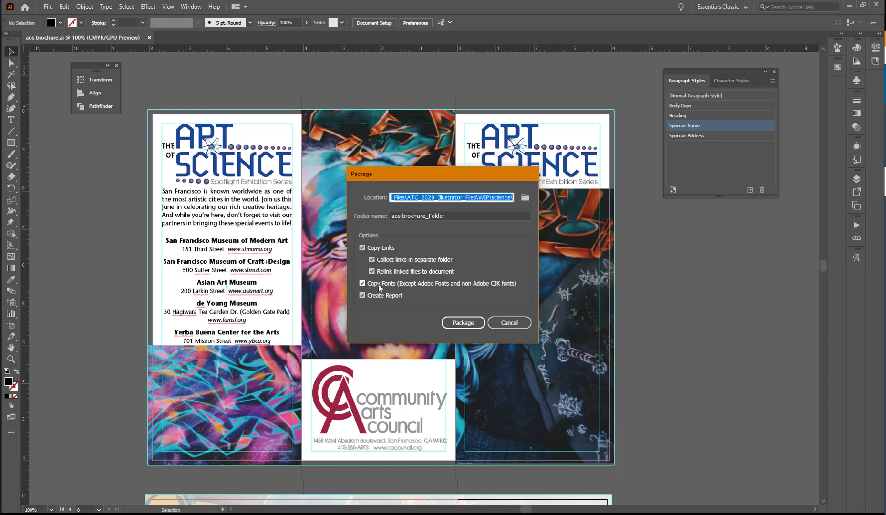
left_click(464, 324)
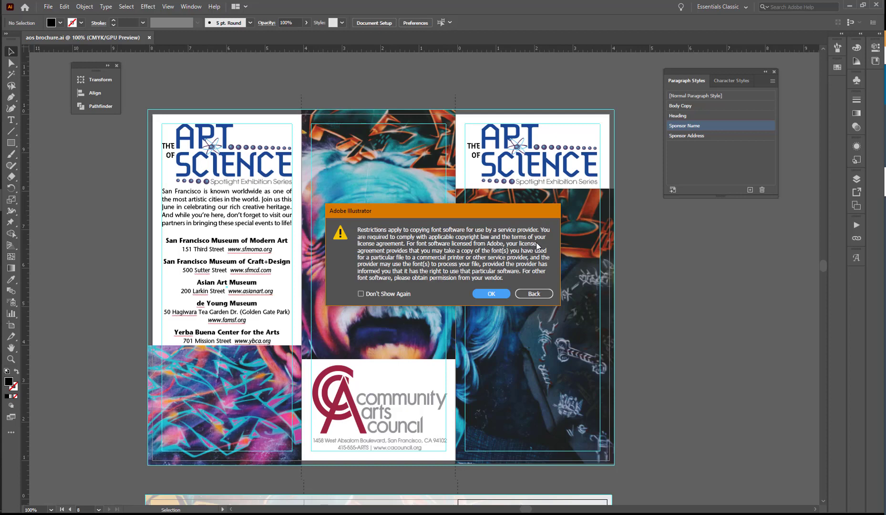
left_click(491, 293)
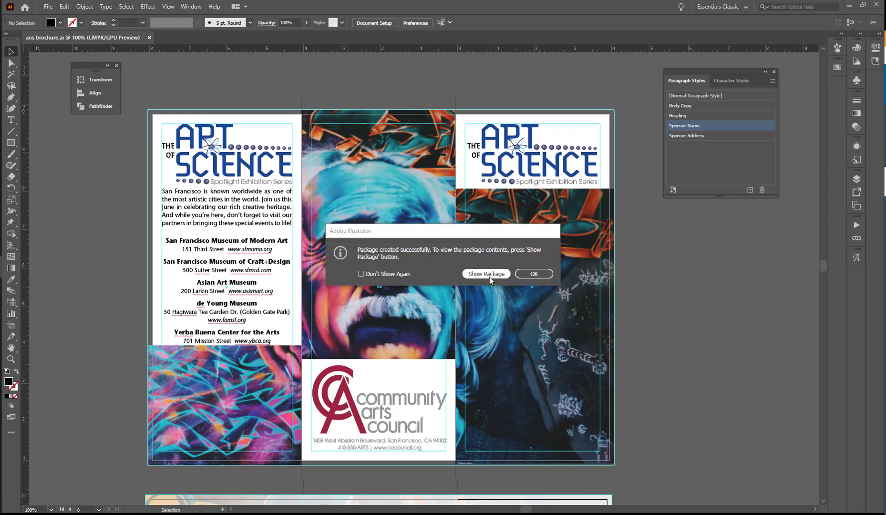
Show the created package in File Explorer and examine its Links and Fonts folders and the parent science folder
left_click(487, 274)
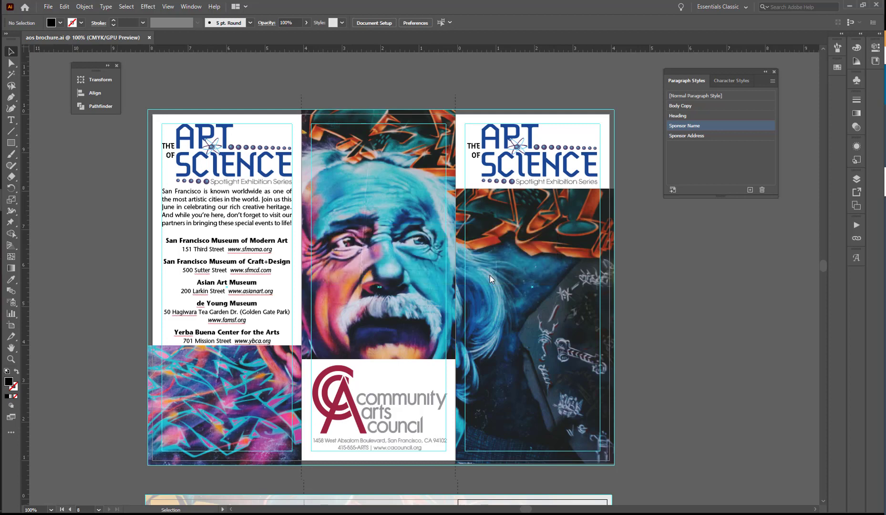
left_click_drag(885, 39, 357, 83)
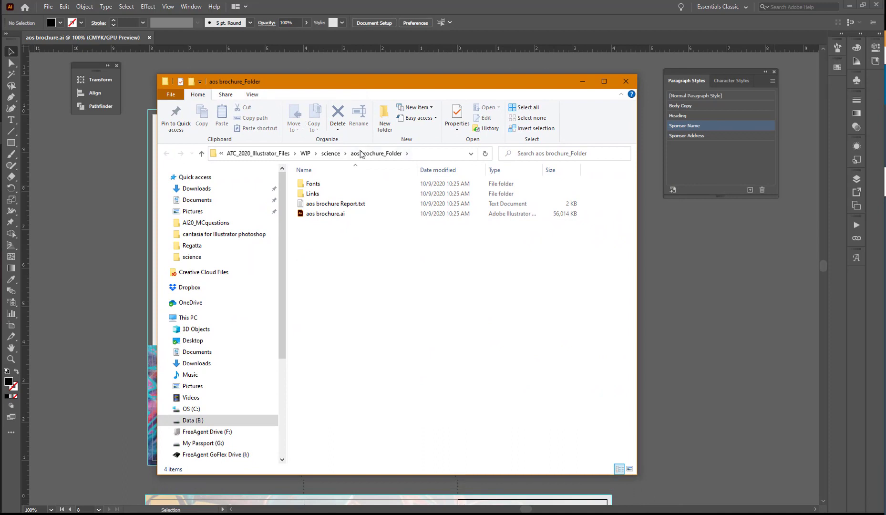
left_click(330, 153)
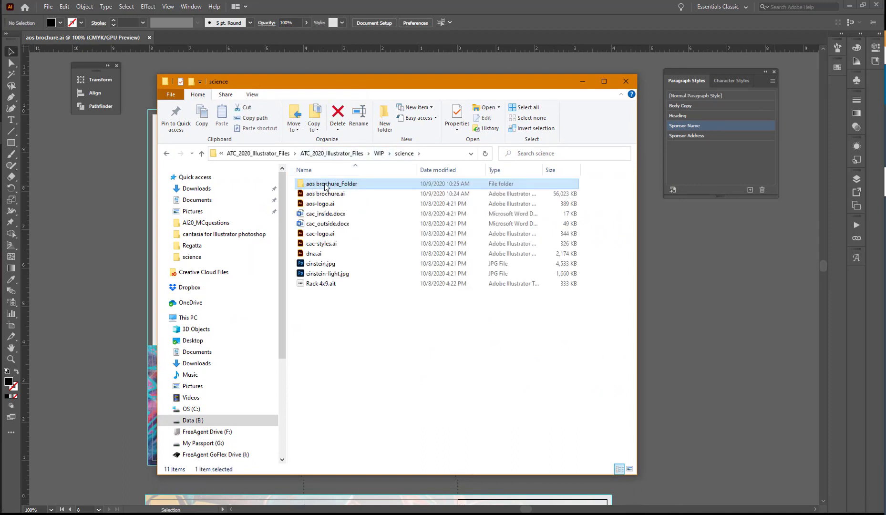
double_click(301, 186)
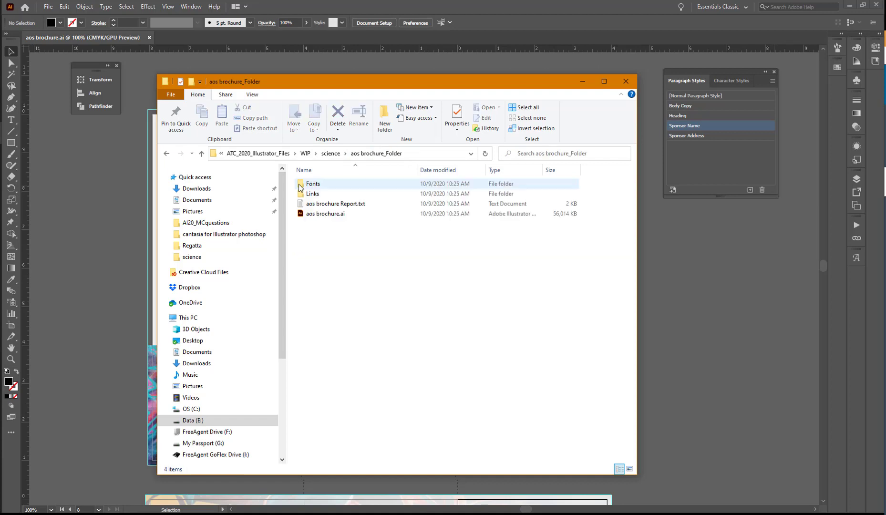
mouse_move(320, 188)
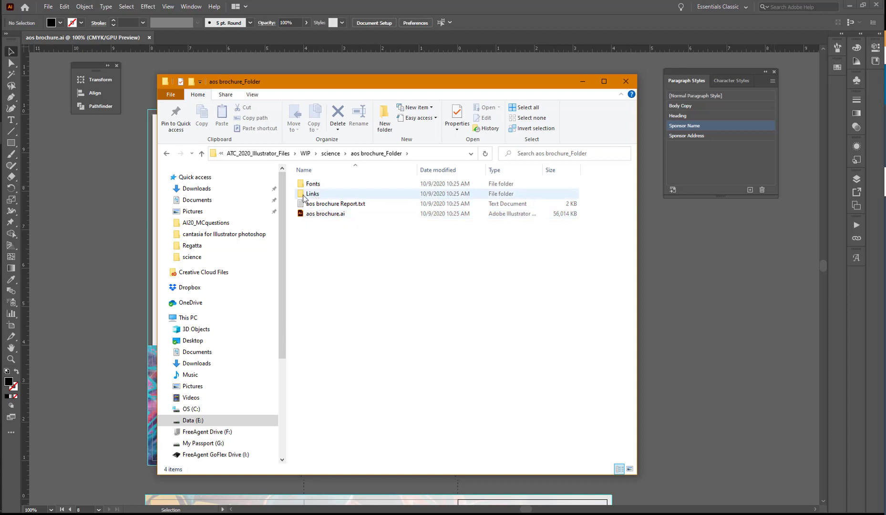
double_click(305, 195)
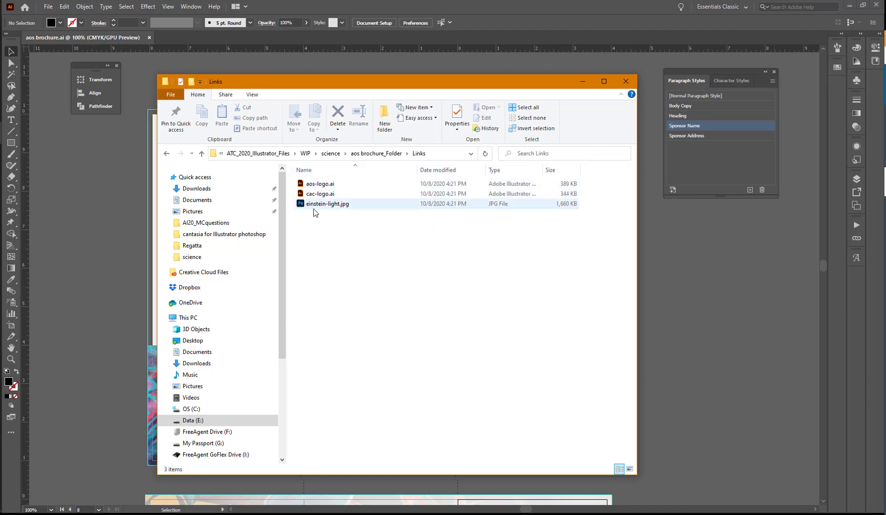
left_click(390, 158)
double_click(310, 184)
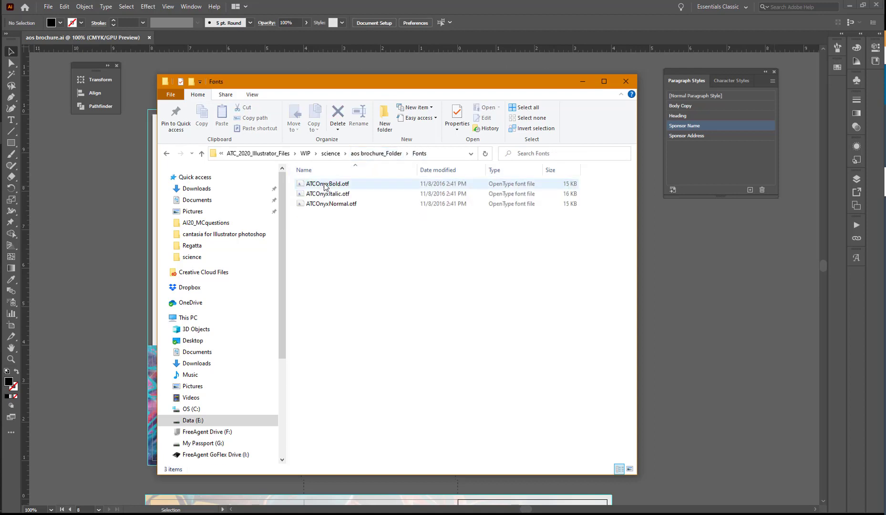
left_click(386, 159)
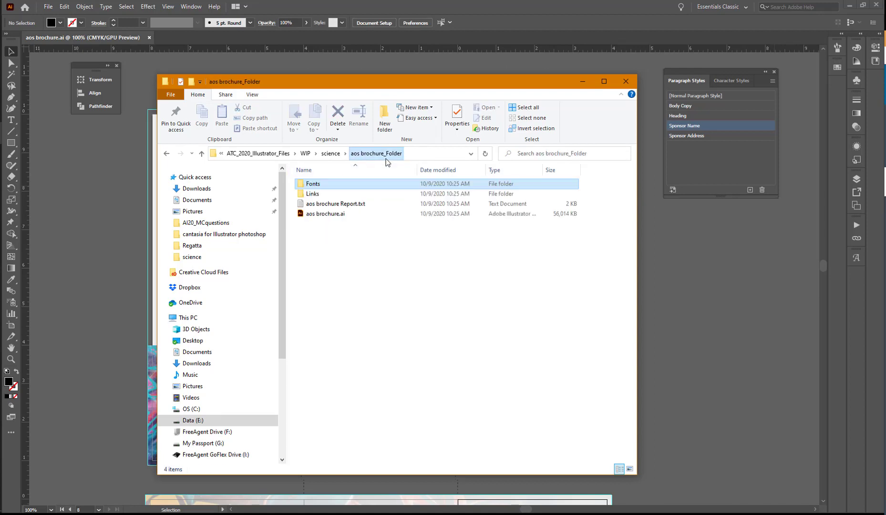
left_click(339, 156)
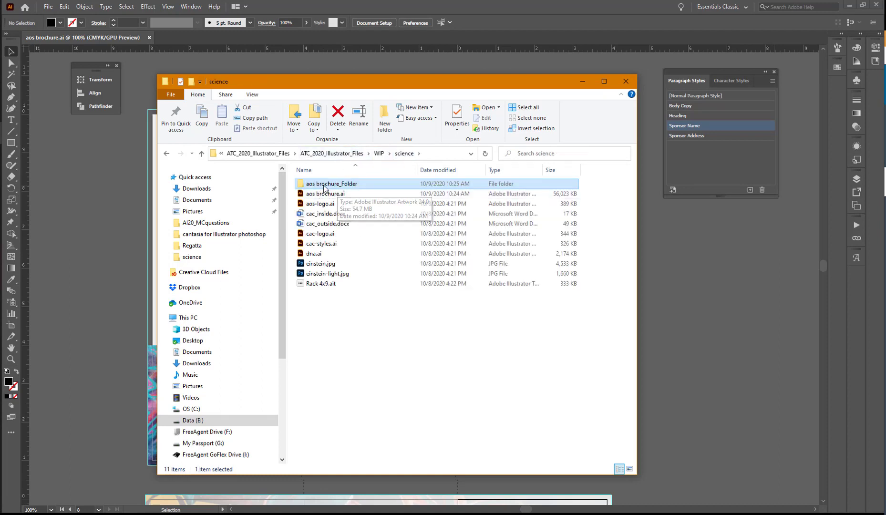